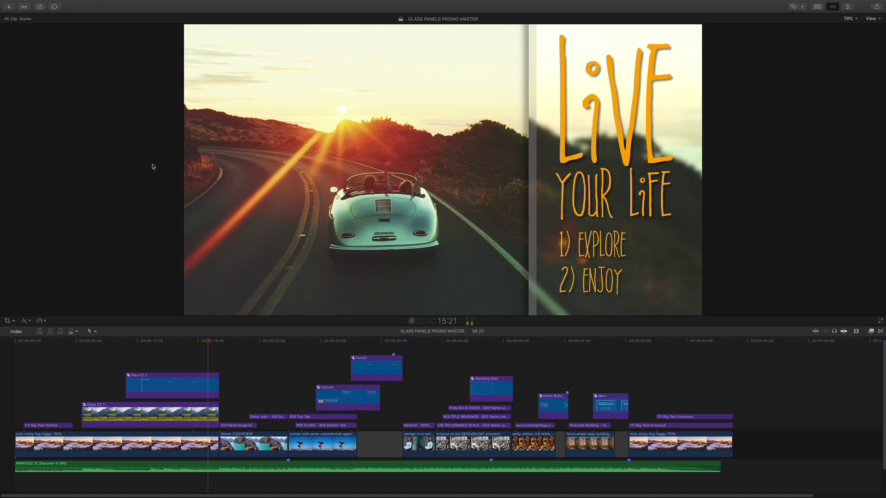
# Step: Look over the XEffects Glass Panels categories among the installed titles
pyautogui.click(817, 7)
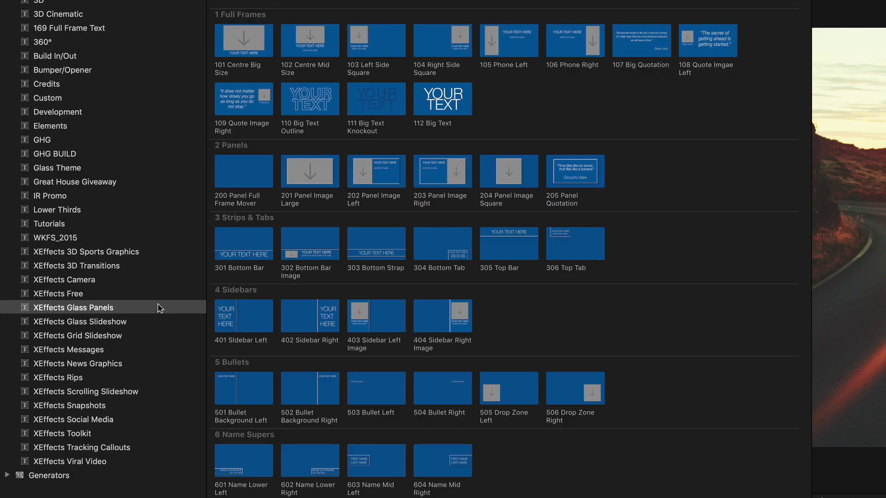
pyautogui.scroll(1, 157, 308)
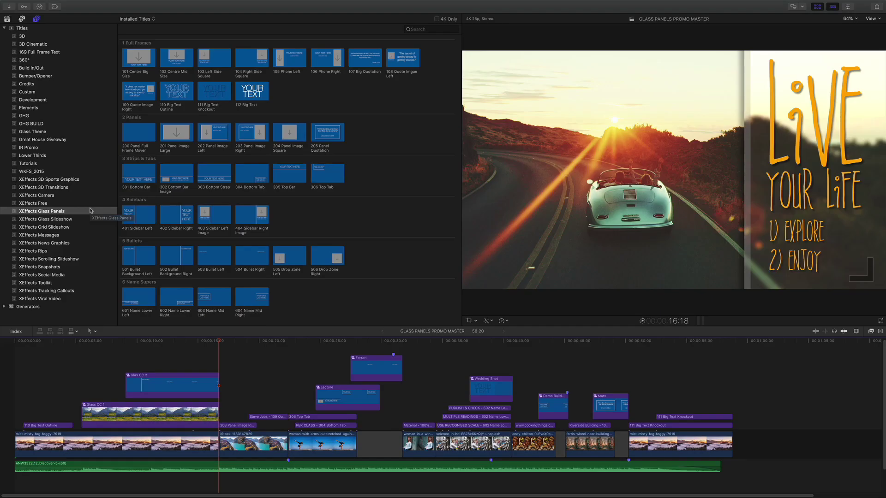
pyautogui.press('super+5')
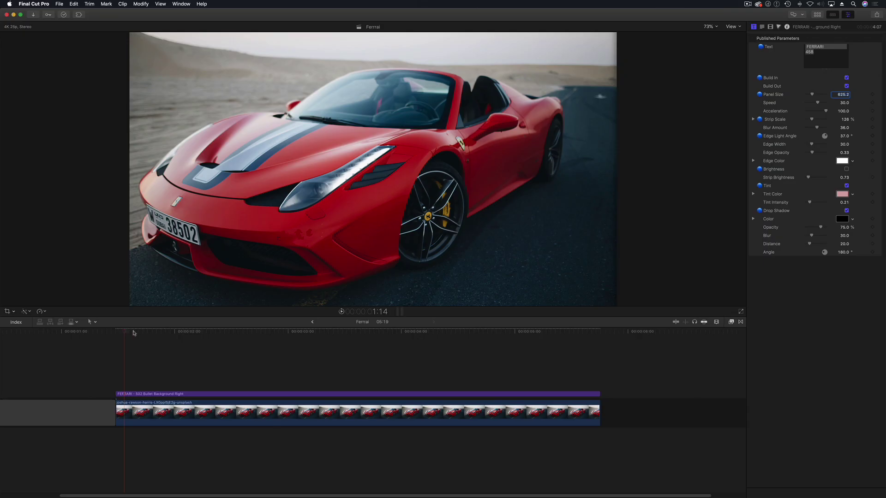
# Step: Play and scrub through the FERRARI bullet background title to examine how its panel builds in and out
pyautogui.click(125, 332)
pyautogui.press('space')
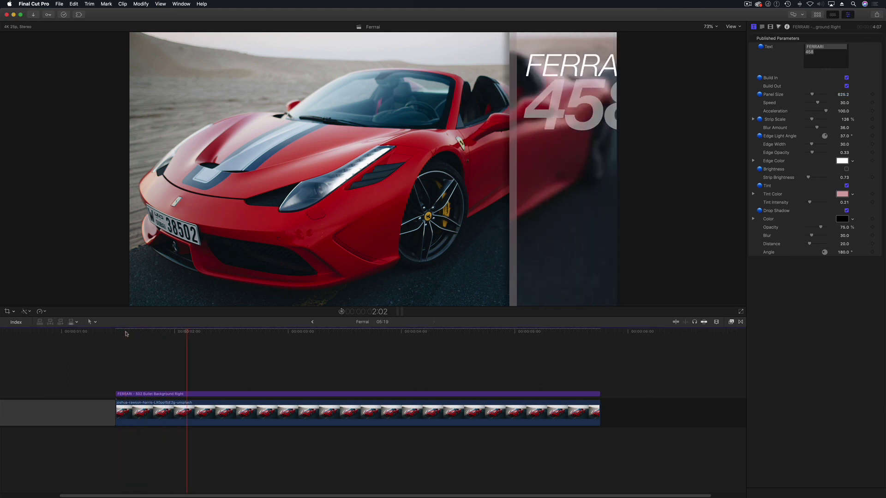
pyautogui.moveTo(262, 333); pyautogui.dragTo(148, 332)
pyautogui.press('space')
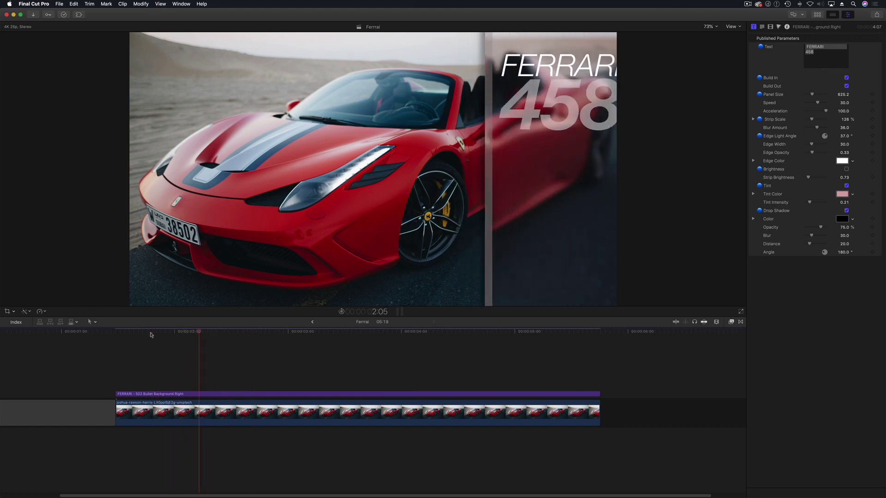
pyautogui.moveTo(210, 333)
pyautogui.mouseDown()
pyautogui.moveTo(194, 333)
pyautogui.moveTo(214, 333)
pyautogui.mouseUp()
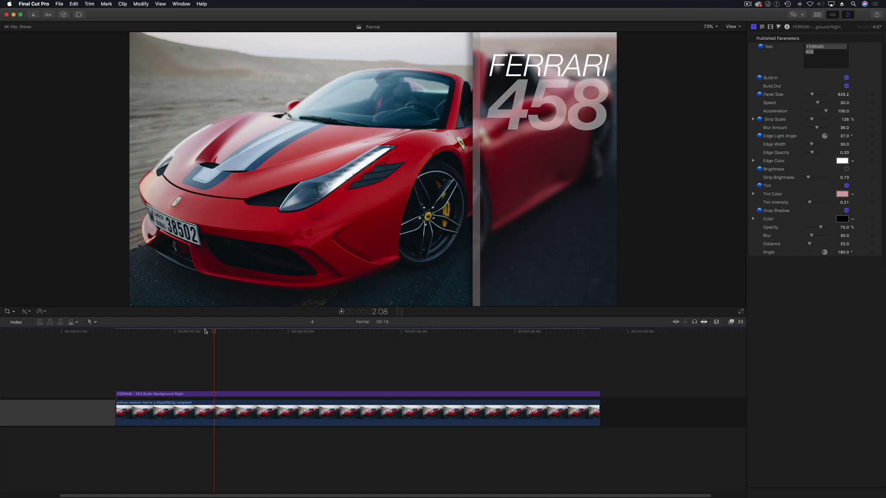
pyautogui.moveTo(208, 333); pyautogui.dragTo(237, 335)
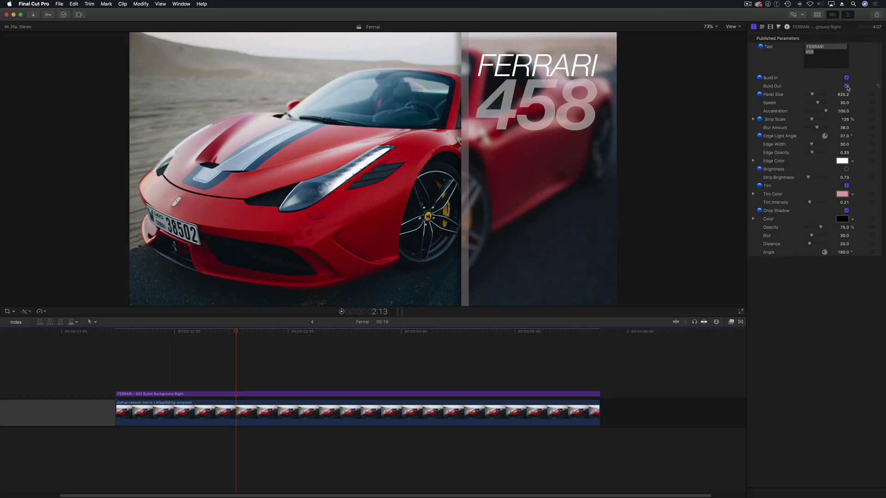
pyautogui.click(556, 332)
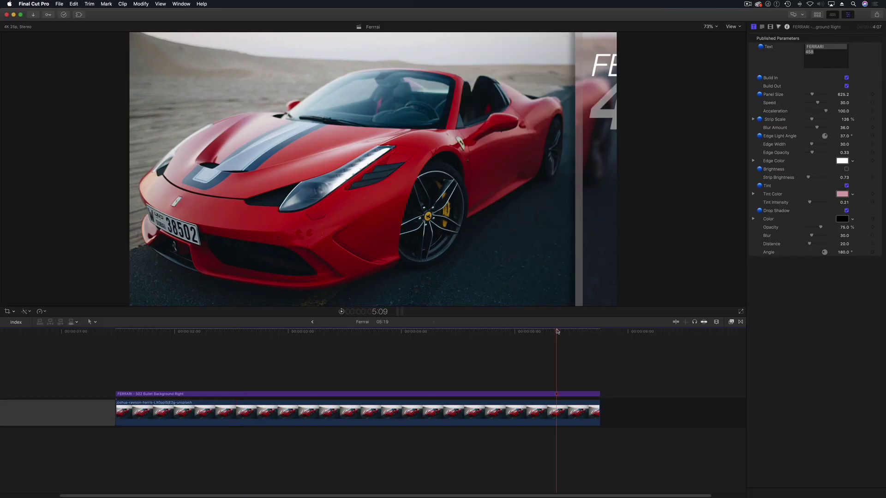
pyautogui.press('Home')
pyautogui.moveTo(206, 338); pyautogui.dragTo(236, 340)
# Step: Select the FERRARI title, try adjusting its Panel Size, and replay the build-in from the start
pyautogui.click(238, 395)
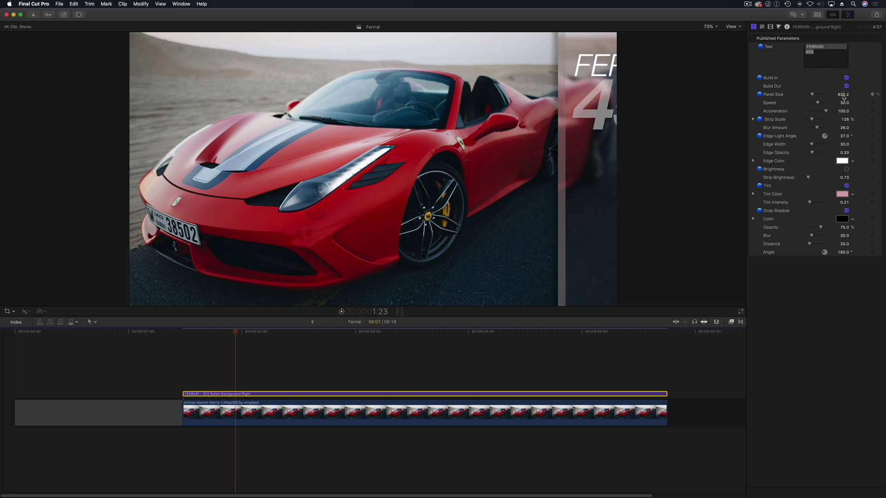
pyautogui.moveTo(383, 333); pyautogui.dragTo(404, 332)
pyautogui.moveTo(843, 94)
pyautogui.mouseDown()
pyautogui.moveTo(871, 94)
pyautogui.moveTo(816, 94)
pyautogui.moveTo(854, 94)
pyautogui.moveTo(843, 95)
pyautogui.mouseUp()
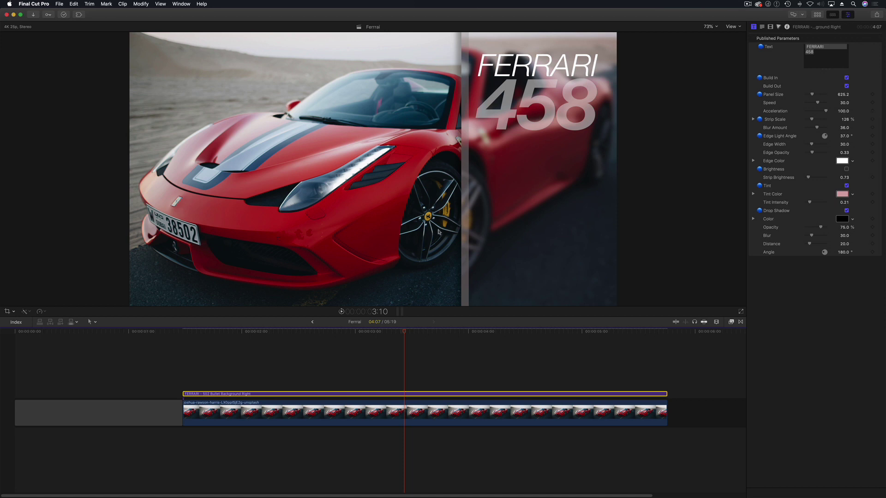
pyautogui.click(183, 332)
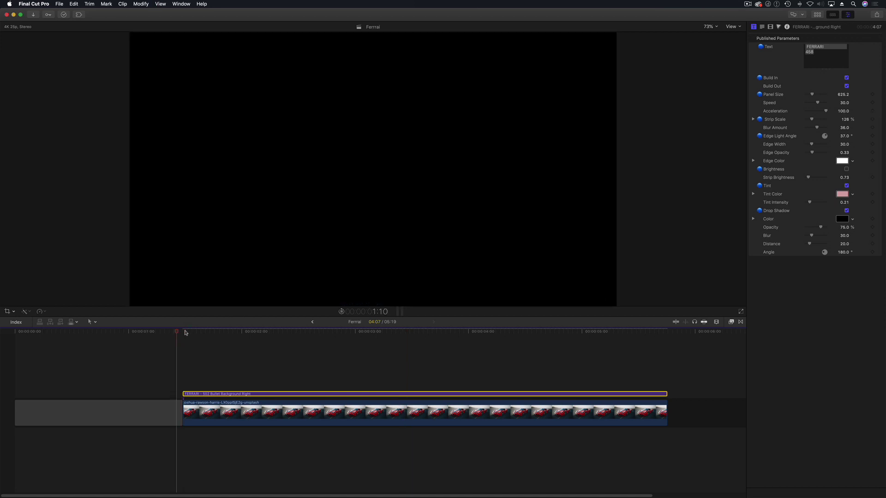
pyautogui.press('space')
pyautogui.press('space')
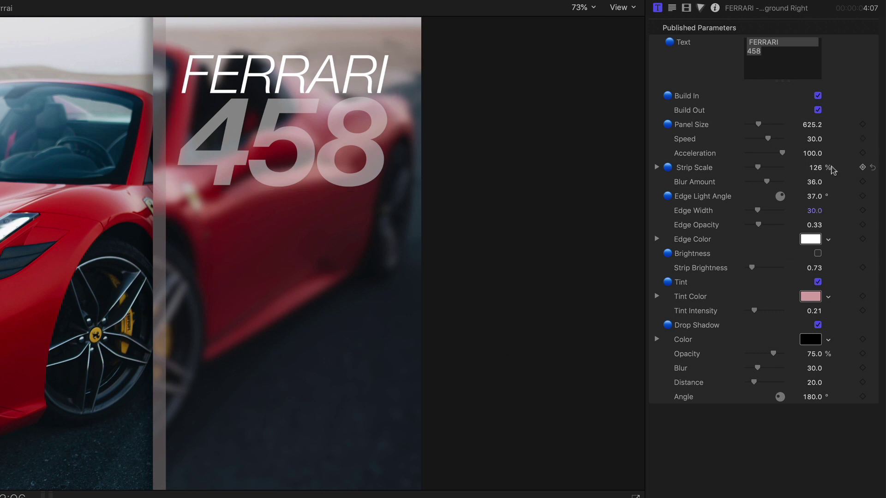
# Step: Set the FERRARI title's Strip Scale to 129% and Edge Light Angle to 30°, and try its edge width and opacity
pyautogui.moveTo(819, 169); pyautogui.dragTo(815, 186)
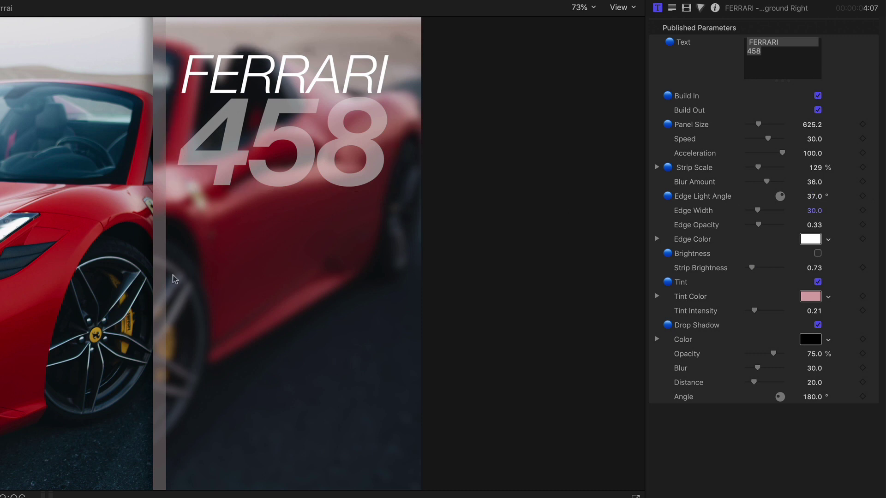
pyautogui.moveTo(813, 197); pyautogui.dragTo(814, 196)
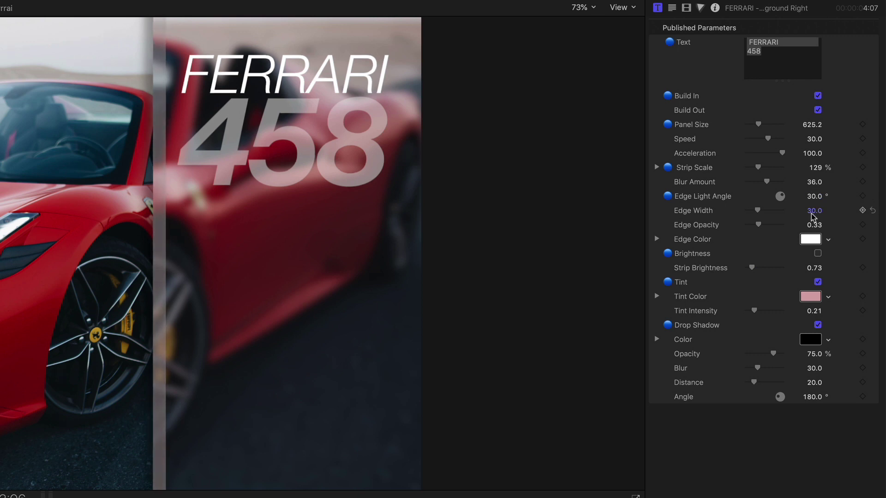
pyautogui.moveTo(814, 210); pyautogui.dragTo(815, 215)
pyautogui.moveTo(814, 226)
pyautogui.mouseDown()
pyautogui.moveTo(814, 245)
pyautogui.moveTo(815, 229)
pyautogui.mouseUp()
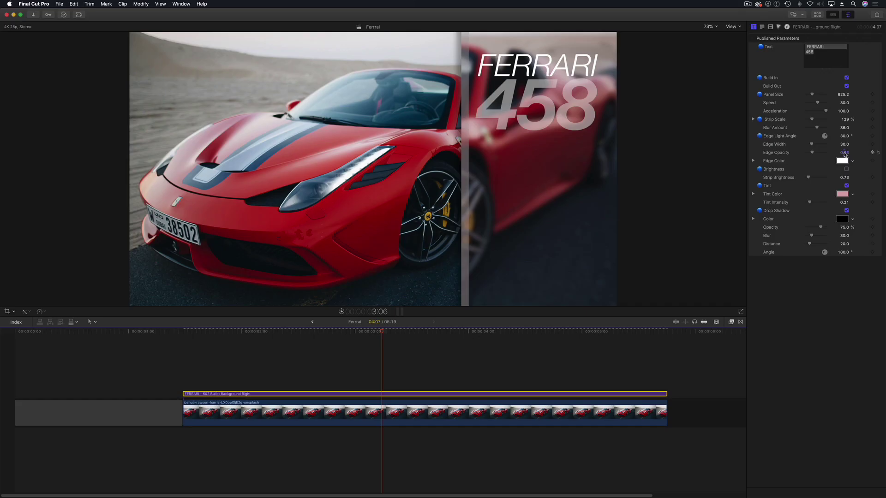
# Step: Try yellow as the glass panel's Edge Color and undo the change
pyautogui.click(842, 161)
pyautogui.moveTo(688, 356); pyautogui.dragTo(686, 347)
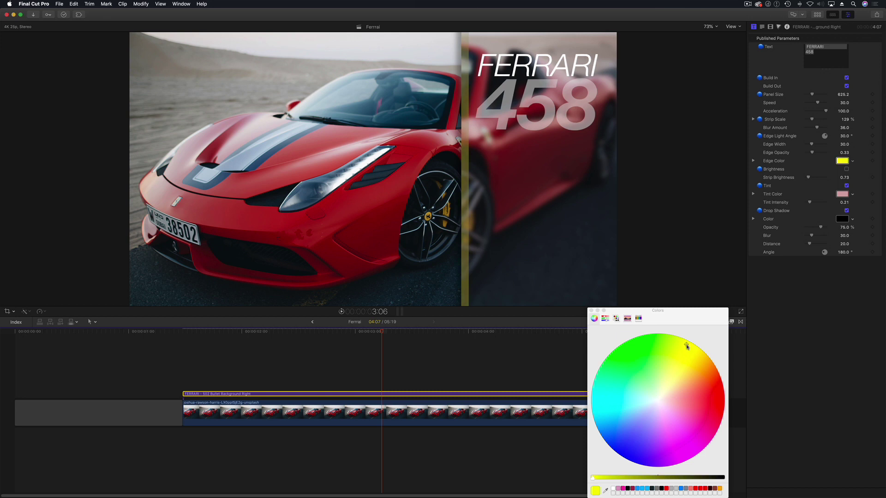
pyautogui.press('super+z')
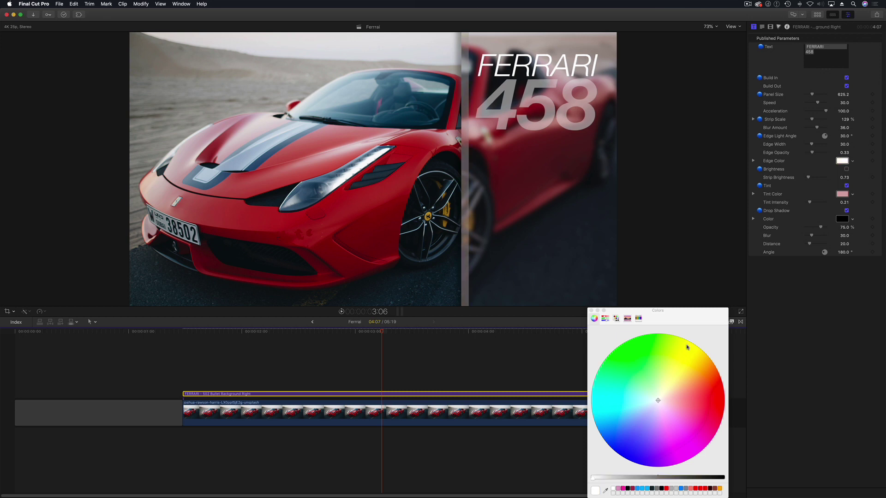
pyautogui.click(591, 312)
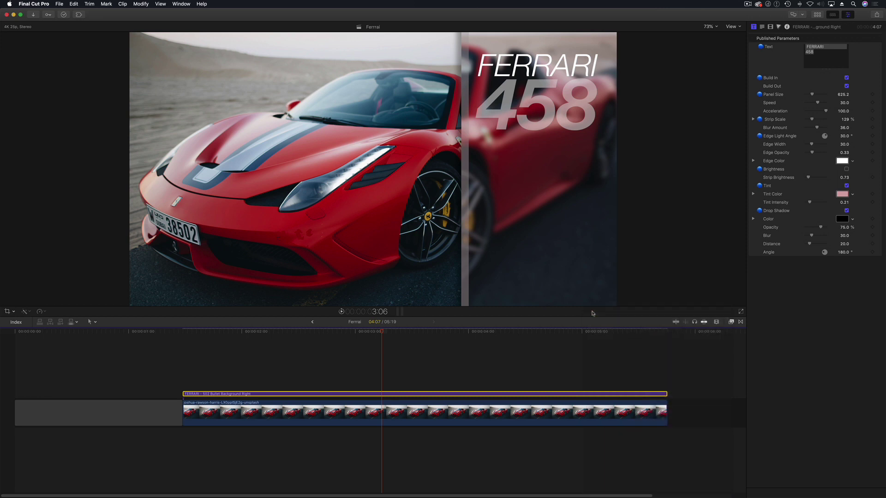
# Step: Try the panel's Brightness option with Strip Brightness raised to 4.25, and switch Brightness off again
pyautogui.moveTo(381, 332); pyautogui.dragTo(410, 332)
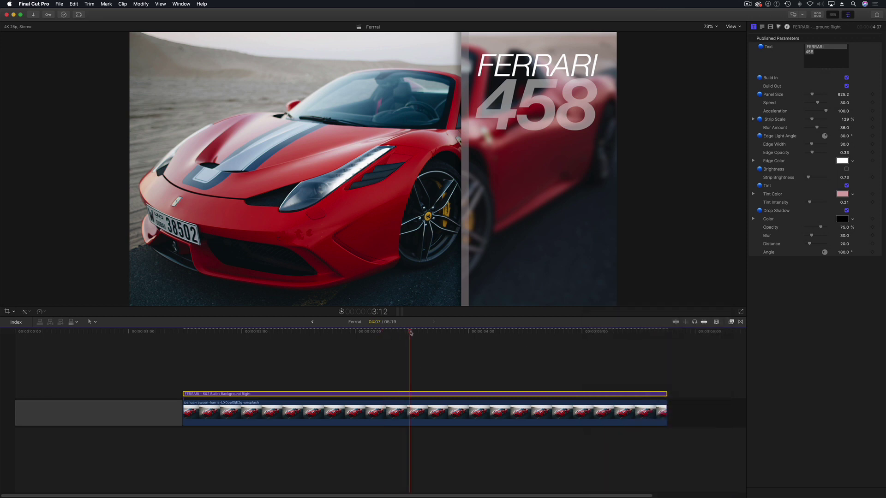
pyautogui.click(846, 169)
pyautogui.moveTo(844, 177); pyautogui.dragTo(844, 178)
pyautogui.moveTo(844, 177); pyautogui.dragTo(852, 171)
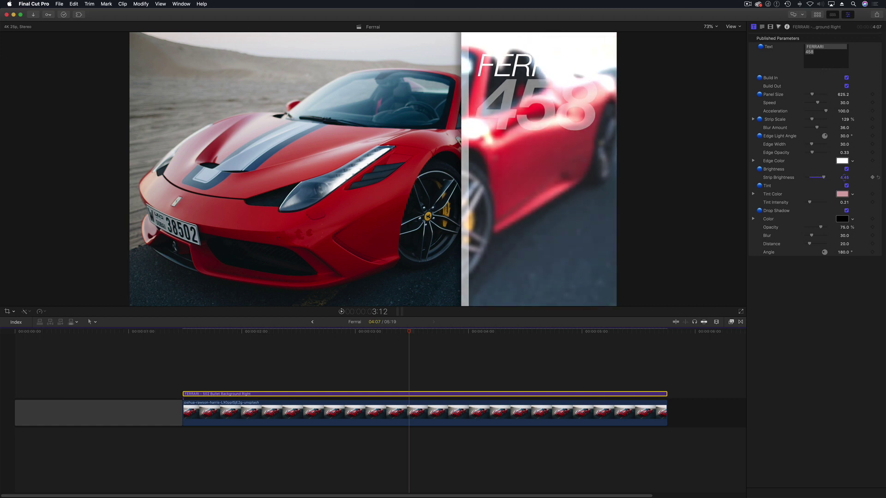
pyautogui.click(846, 168)
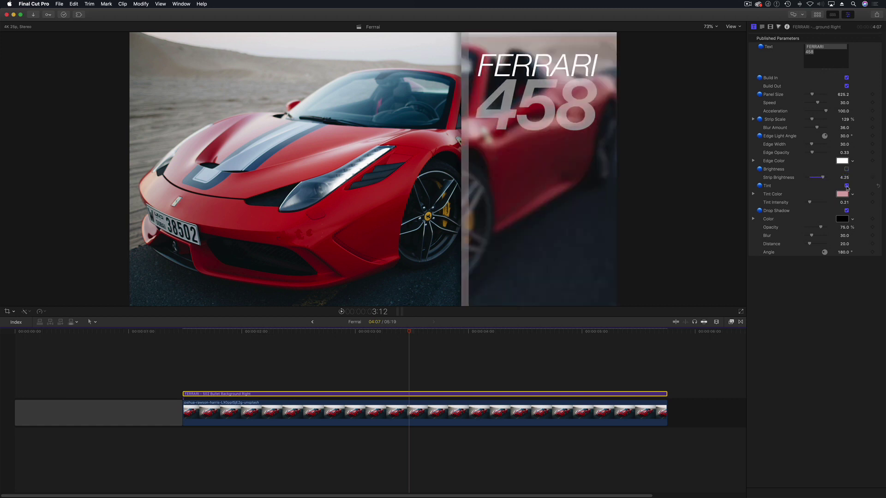
# Step: Try a deep blue Tint Color on the glass panel and turn the tint off
pyautogui.click(846, 186)
pyautogui.click(842, 194)
pyautogui.moveTo(663, 398); pyautogui.dragTo(614, 451)
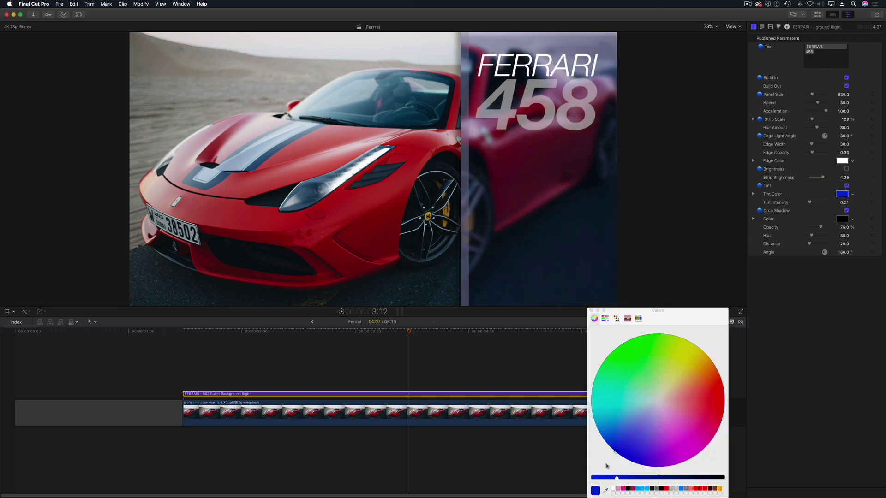
pyautogui.click(847, 186)
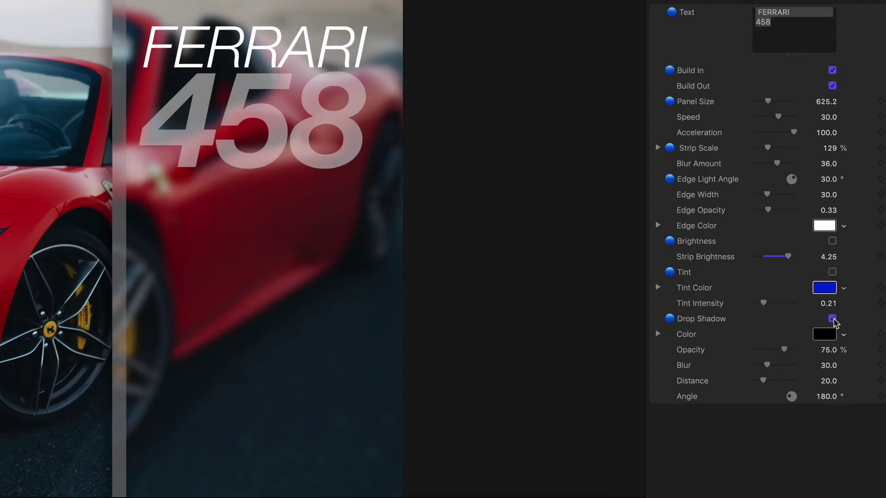
# Step: Compare the panel with and without its drop shadow, try adjusting the shadow opacity, and undo the trial parameter changes
pyautogui.click(846, 210)
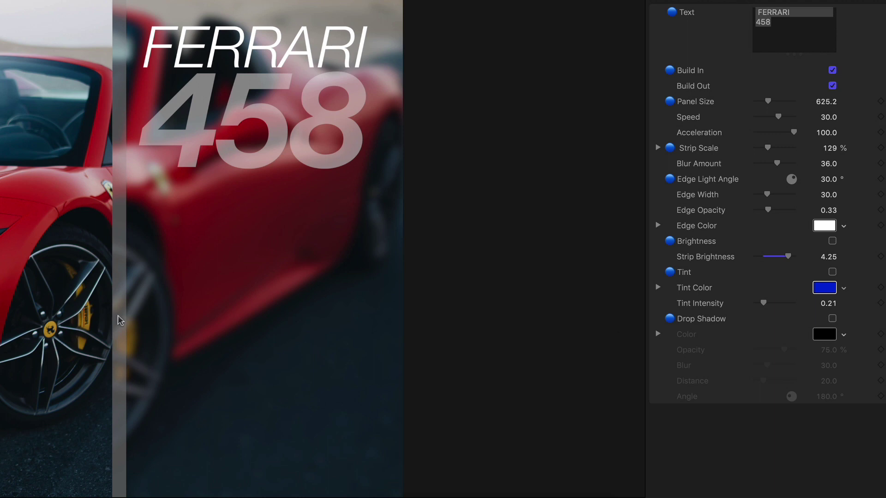
pyautogui.click(832, 319)
pyautogui.click(832, 319)
pyautogui.click(832, 319)
pyautogui.moveTo(790, 351)
pyautogui.mouseDown()
pyautogui.moveTo(804, 351)
pyautogui.moveTo(791, 351)
pyautogui.mouseUp()
pyautogui.press('super+z')
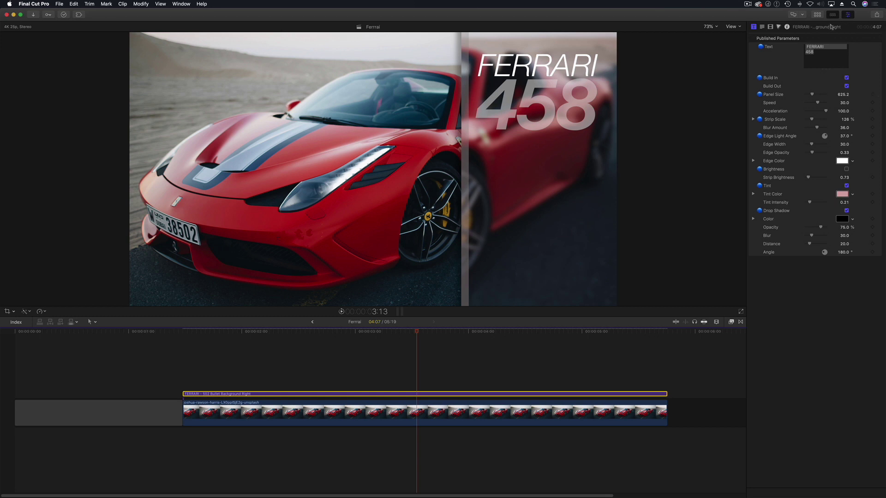
# Step: Add the 506 Drop Zone Right title above the FERRARI title, aligned to its start, and play back the result
pyautogui.click(818, 15)
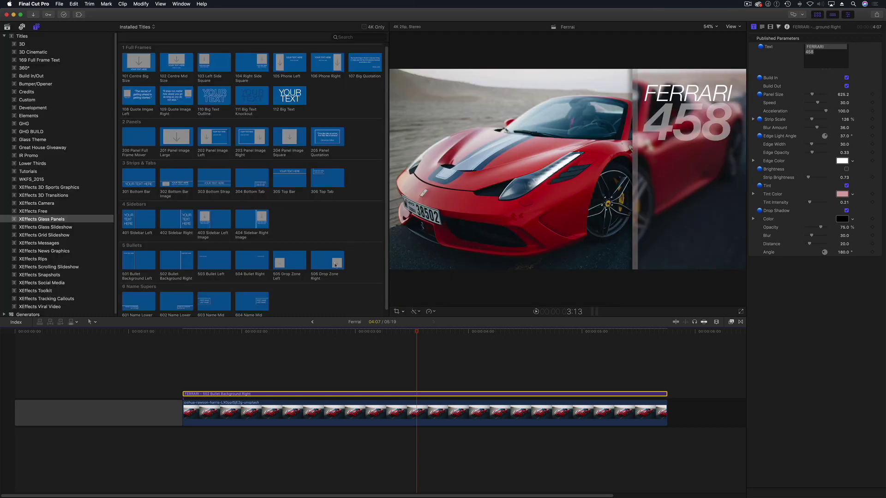
pyautogui.moveTo(328, 263); pyautogui.dragTo(186, 385)
pyautogui.click(182, 332)
pyautogui.press('space')
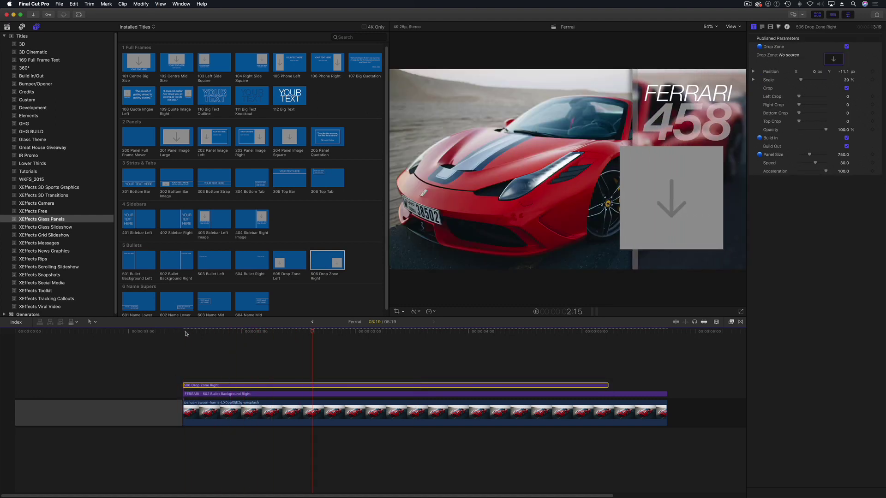
pyautogui.click(182, 333)
pyautogui.press('space')
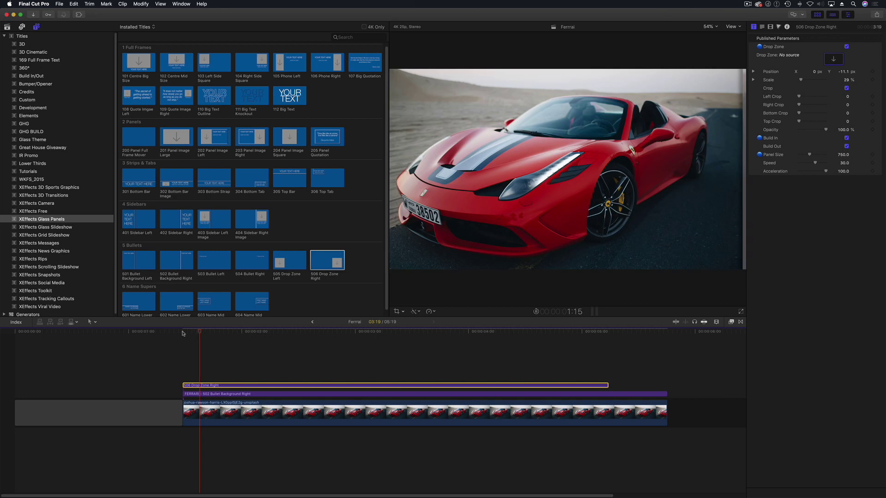
pyautogui.press('space')
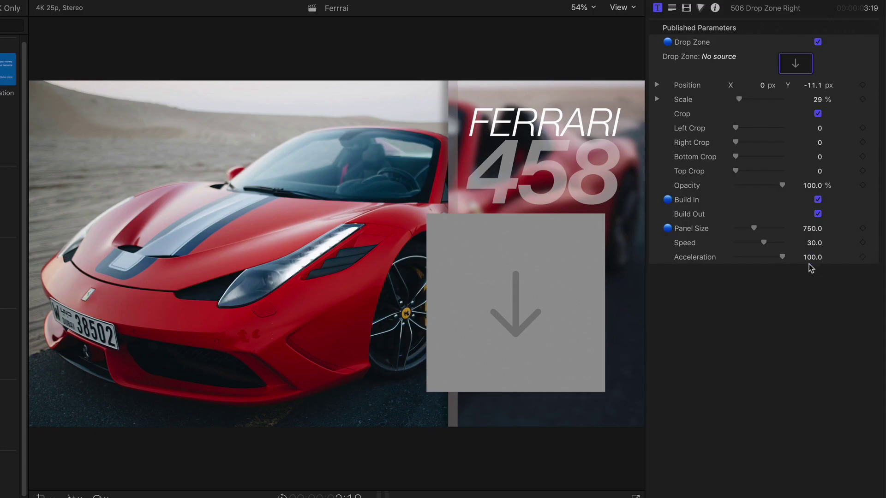
# Step: Set the Drop Zone Right title's Panel Size to 625.5 and preview its movement with the glass panel
pyautogui.click(814, 228)
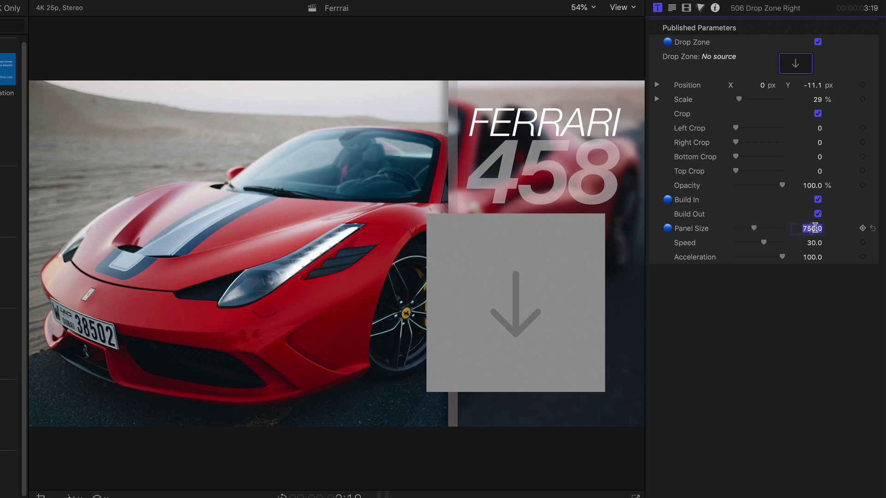
pyautogui.write('625.5')
pyautogui.press('Return')
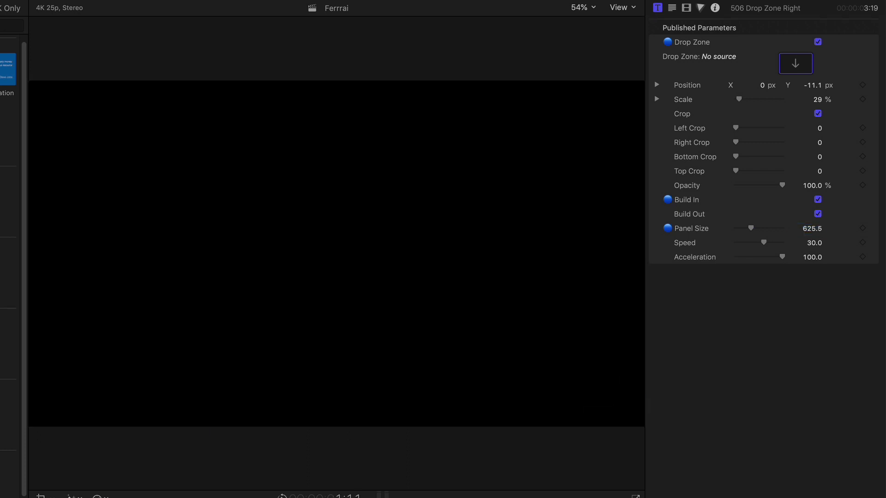
pyautogui.press('space')
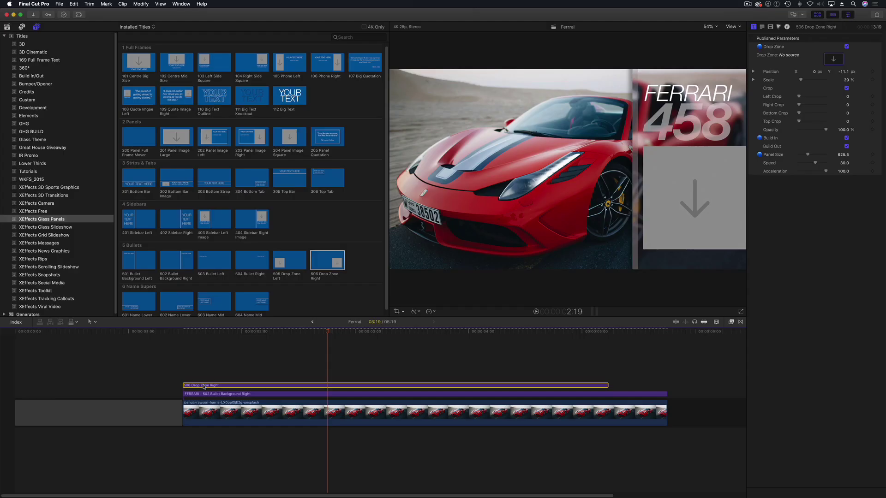
# Step: Offset the Drop Zone Right title to start about one frame after the FERRARI title, previewing the timing
pyautogui.moveTo(203, 387); pyautogui.dragTo(217, 386)
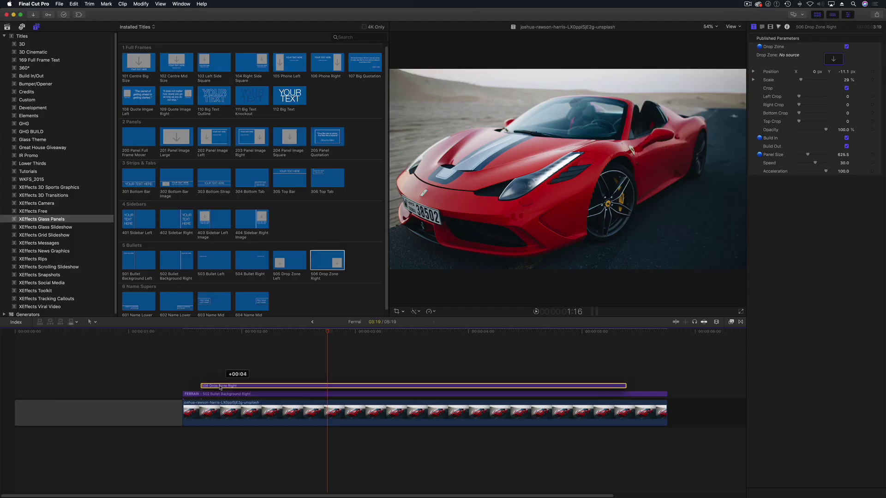
pyautogui.click(188, 331)
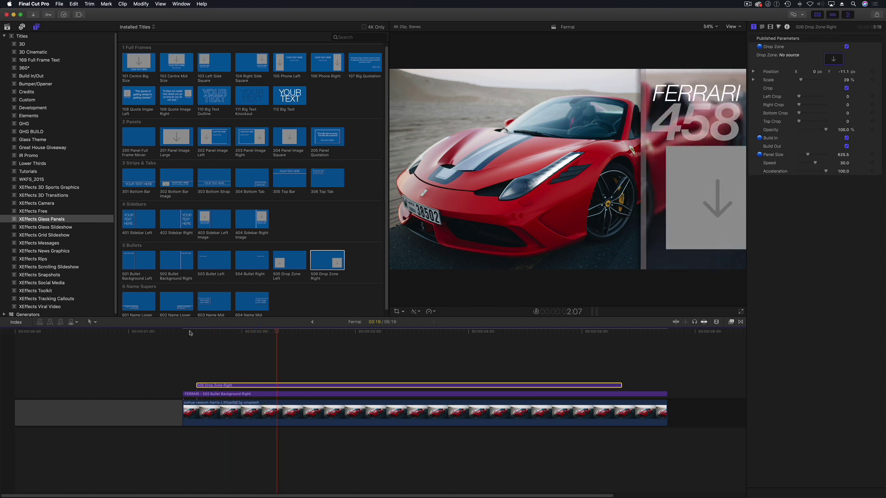
pyautogui.press('super+z')
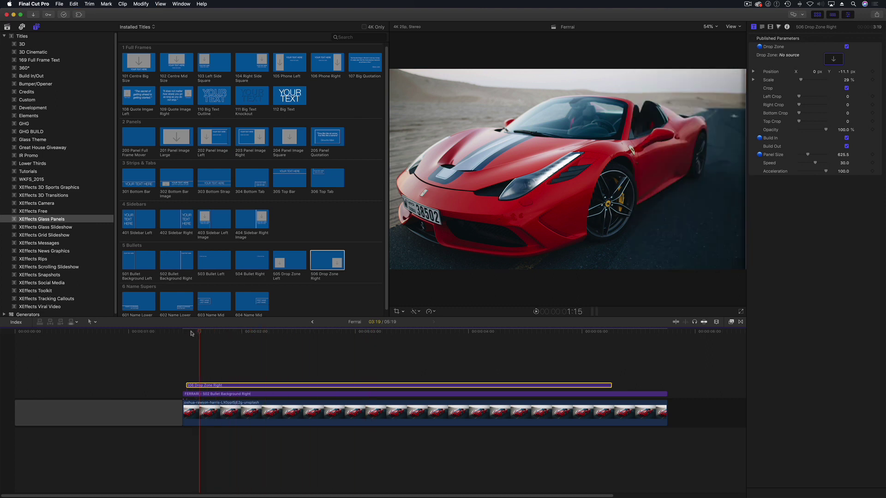
# Step: Fill the Drop Zone Right title's drop zone with the red steering-wheel interior photo from the Photos event
pyautogui.press('space')
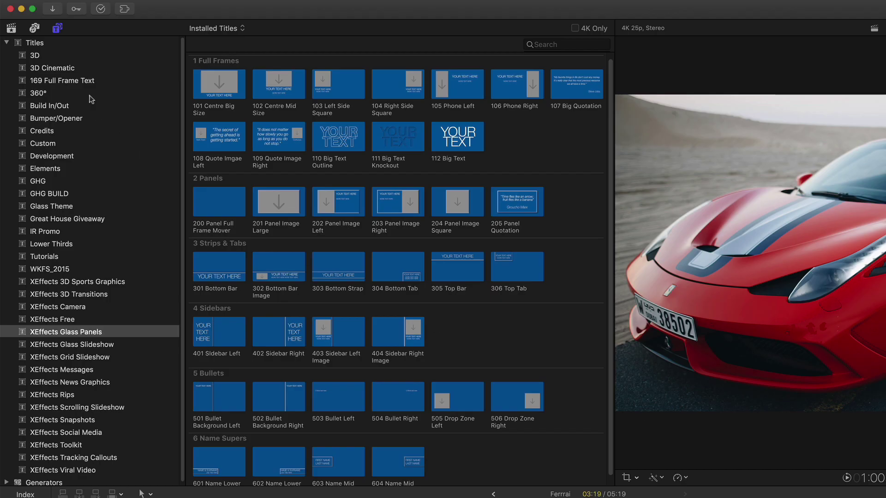
pyautogui.click(12, 29)
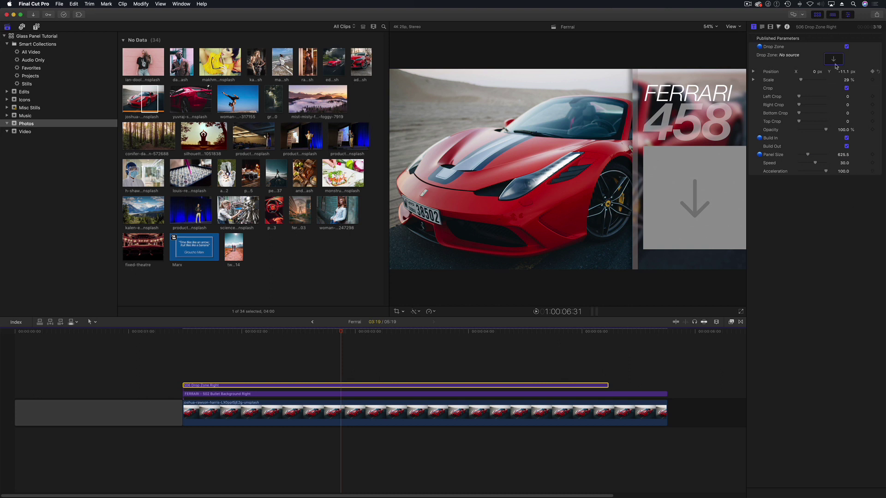
pyautogui.click(834, 62)
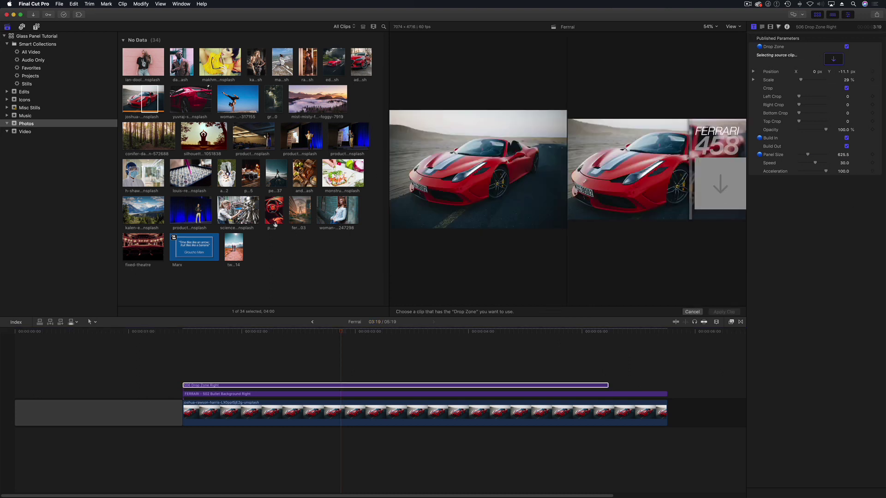
pyautogui.click(274, 216)
pyautogui.click(723, 312)
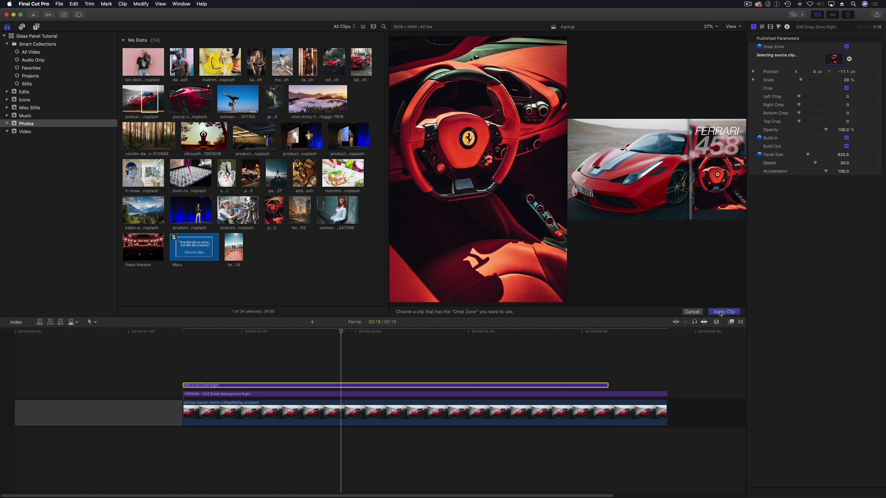
# Step: Scale the drop zone photo to 25% and position it at X -4.1 px, Y -6.3 px
pyautogui.click(816, 15)
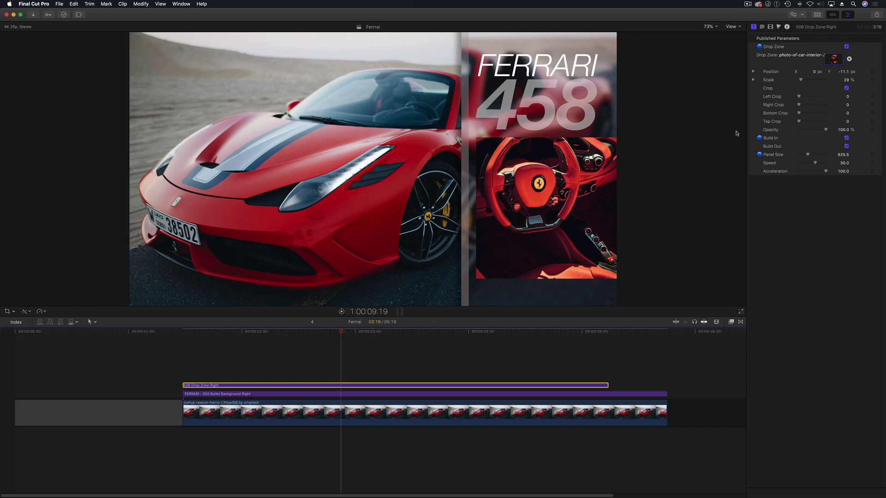
pyautogui.moveTo(846, 80); pyautogui.dragTo(817, 98)
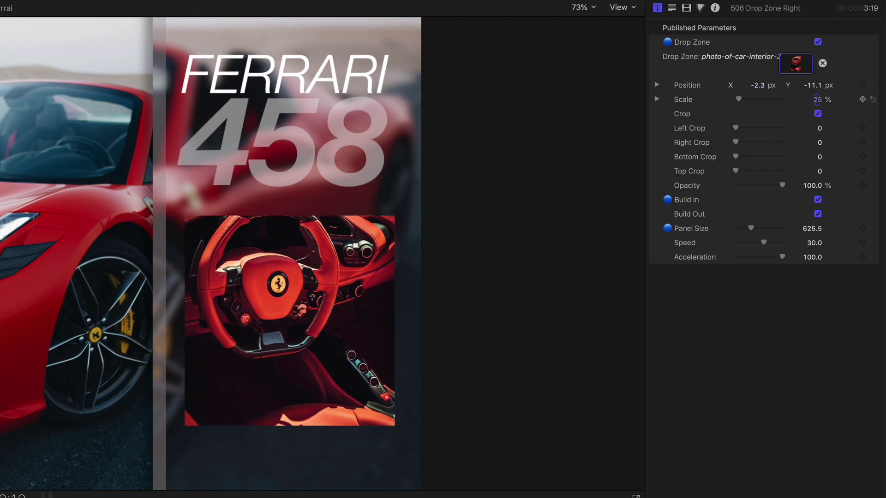
pyautogui.moveTo(757, 85); pyautogui.dragTo(757, 86)
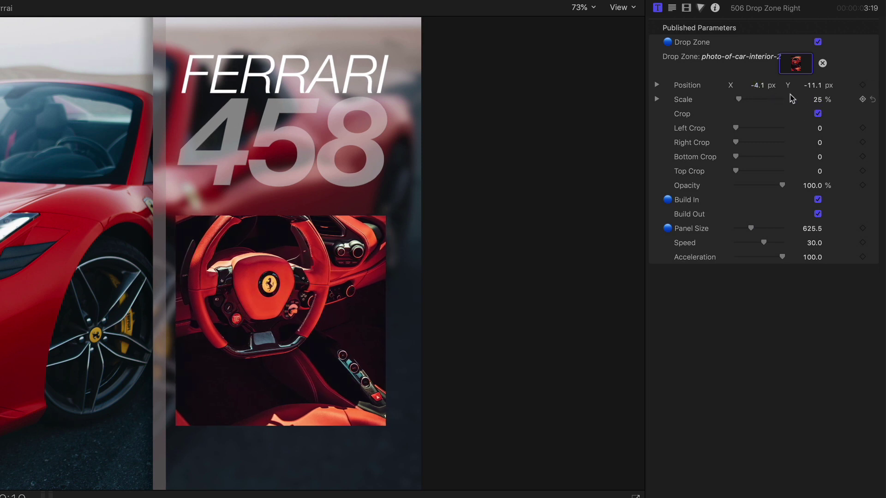
pyautogui.moveTo(813, 86); pyautogui.dragTo(812, 85)
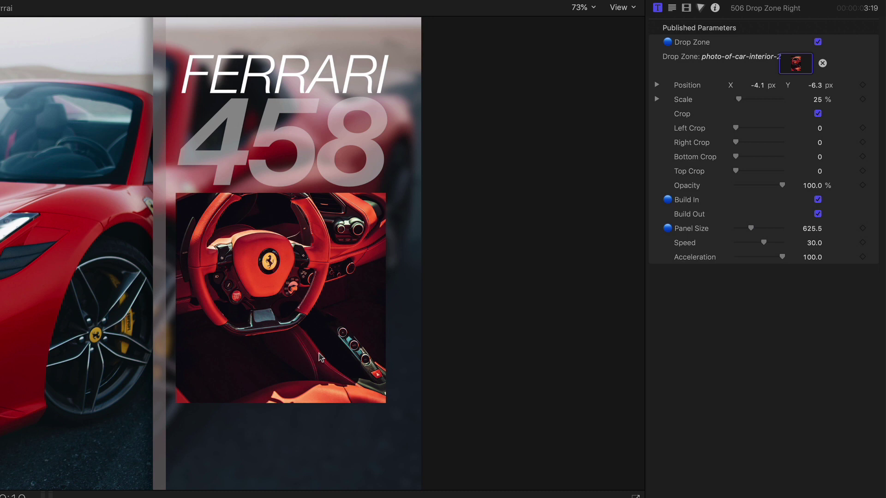
# Step: Set the drop zone's Bottom Crop to 470 and play back its movement with the glass panel
pyautogui.moveTo(735, 156); pyautogui.dragTo(805, 159)
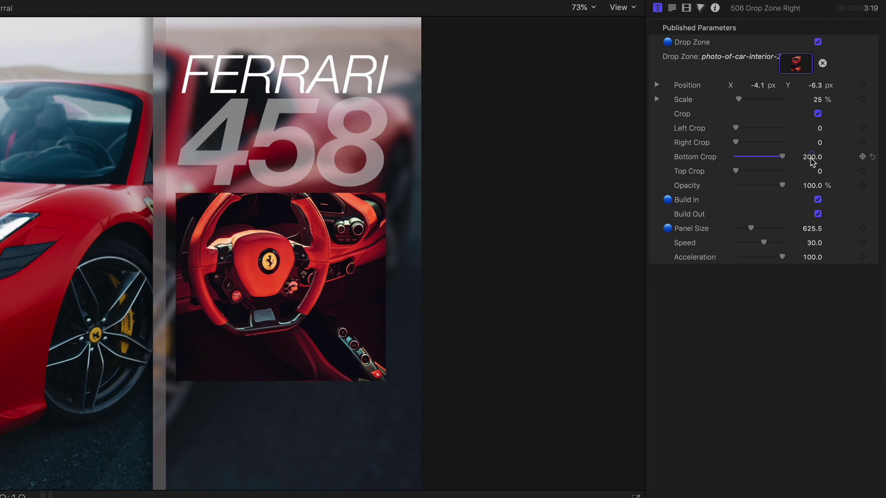
pyautogui.moveTo(812, 161); pyautogui.dragTo(812, 157)
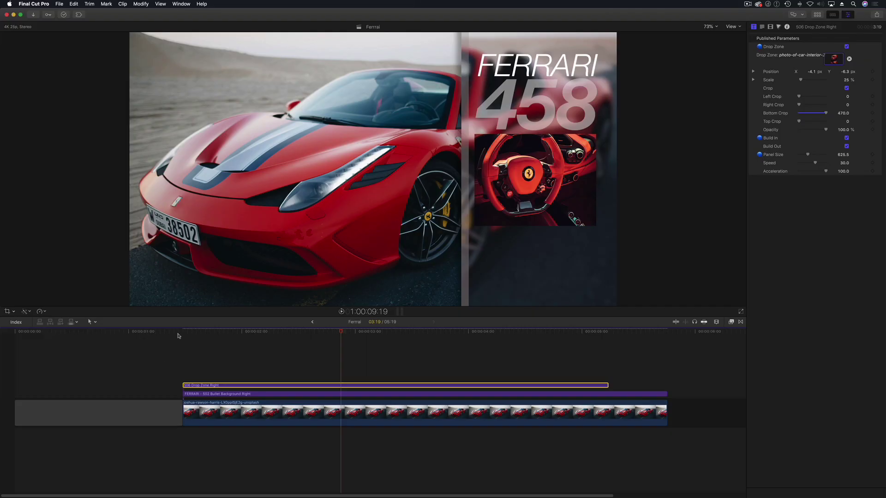
pyautogui.click(178, 332)
pyautogui.press('space')
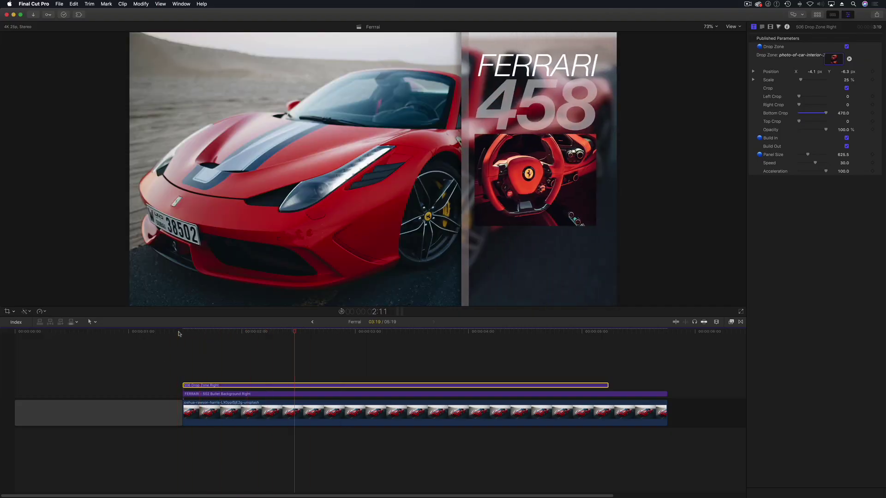
pyautogui.click(177, 332)
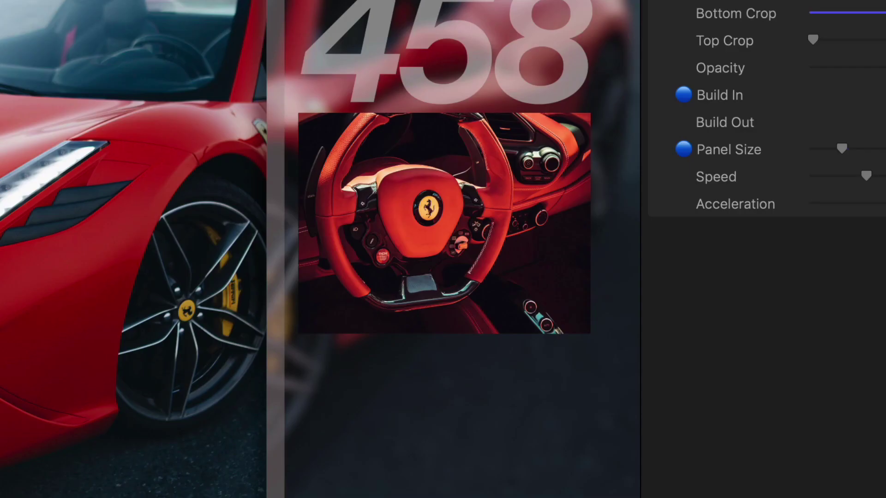
# Step: Try repositioning the steering-wheel photo inside its drop zone directly on the canvas
pyautogui.click(454, 265)
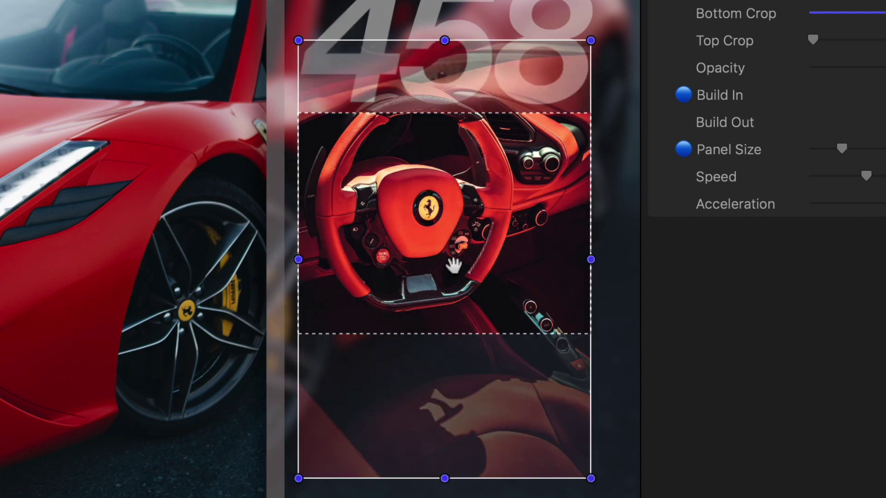
pyautogui.moveTo(453, 259)
pyautogui.mouseDown()
pyautogui.moveTo(454, 220)
pyautogui.moveTo(462, 251)
pyautogui.moveTo(419, 198)
pyautogui.moveTo(429, 247)
pyautogui.moveTo(455, 247)
pyautogui.mouseUp()
pyautogui.press('Escape')
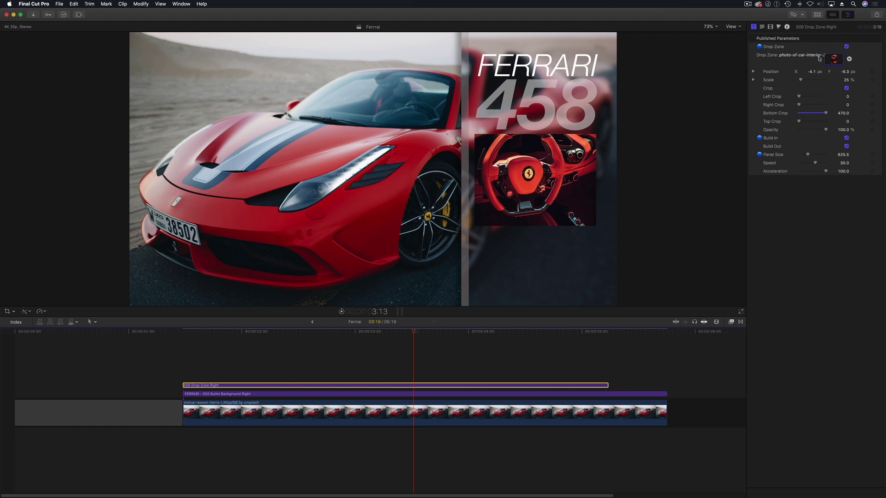
# Step: Add the 504 Bullet Right title above the drop zone title and place its text below the photo, at X -251.39, Y -30.28 px
pyautogui.click(817, 15)
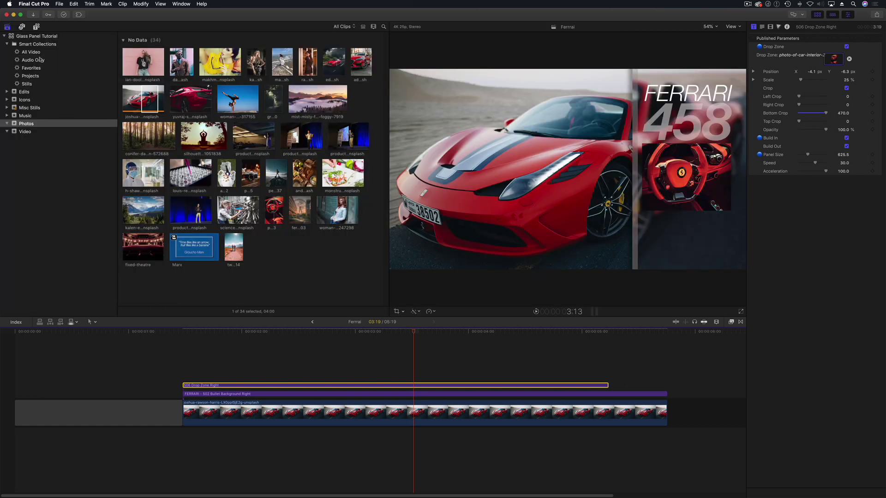
pyautogui.click(36, 27)
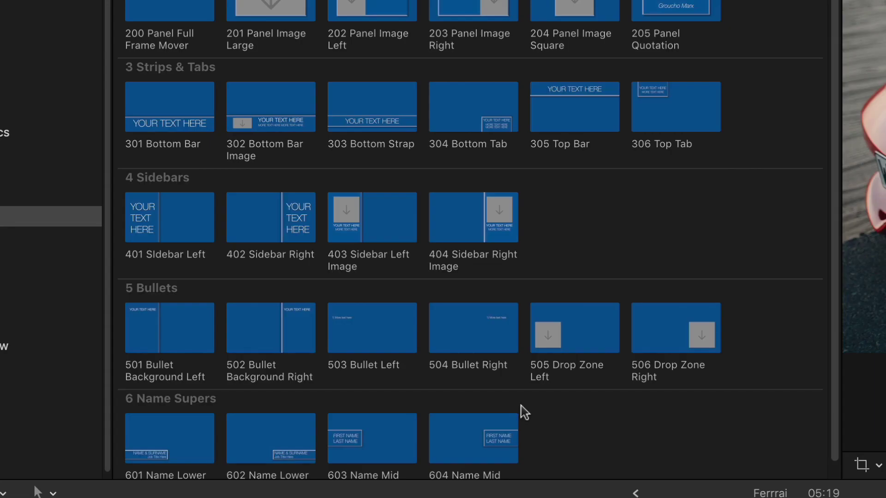
pyautogui.moveTo(482, 337); pyautogui.dragTo(368, 497)
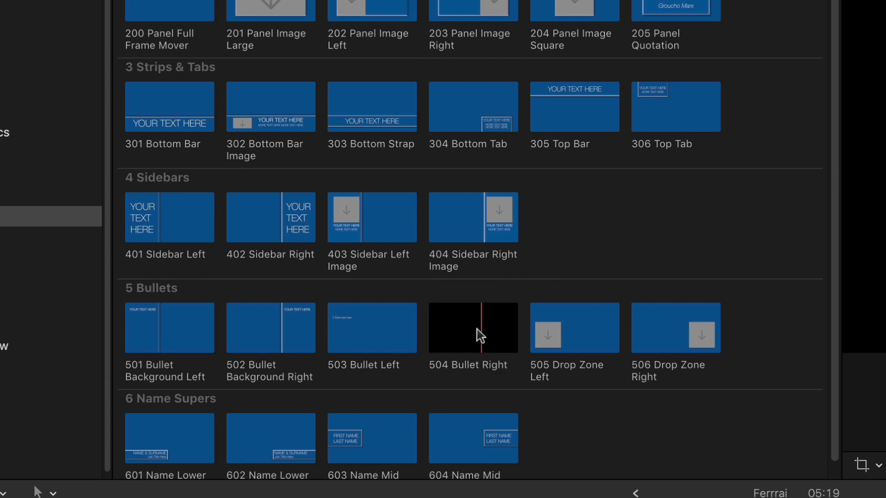
pyautogui.moveTo(212, 377); pyautogui.dragTo(203, 379)
pyautogui.moveTo(201, 329); pyautogui.dragTo(329, 332)
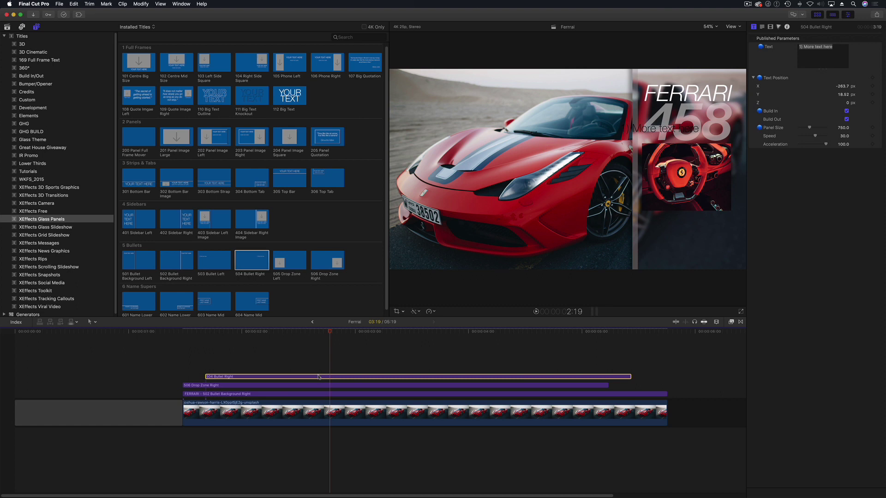
pyautogui.moveTo(671, 133); pyautogui.dragTo(696, 230)
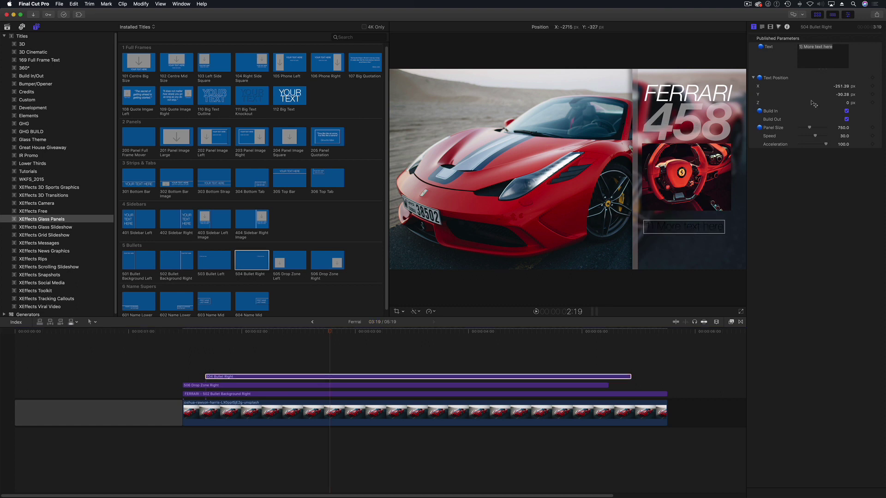
# Step: Change the bullet text's face color to white
pyautogui.click(761, 27)
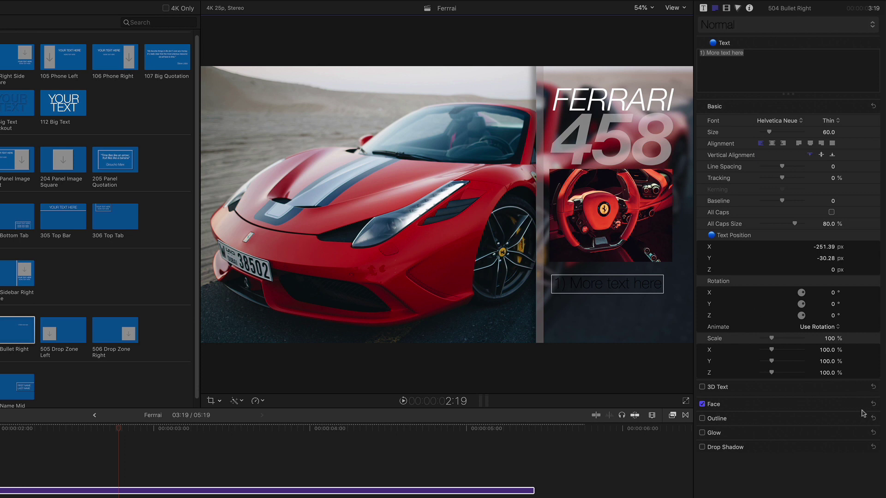
pyautogui.click(861, 404)
pyautogui.click(827, 430)
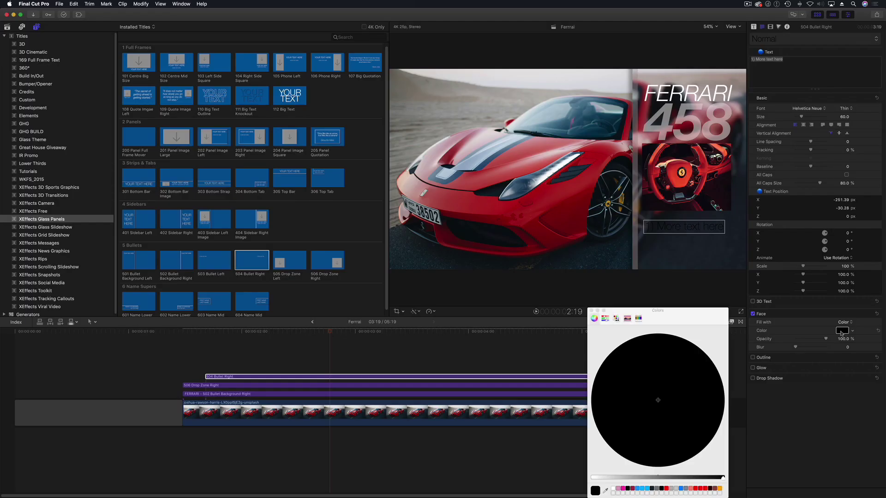
pyautogui.moveTo(626, 477); pyautogui.dragTo(592, 478)
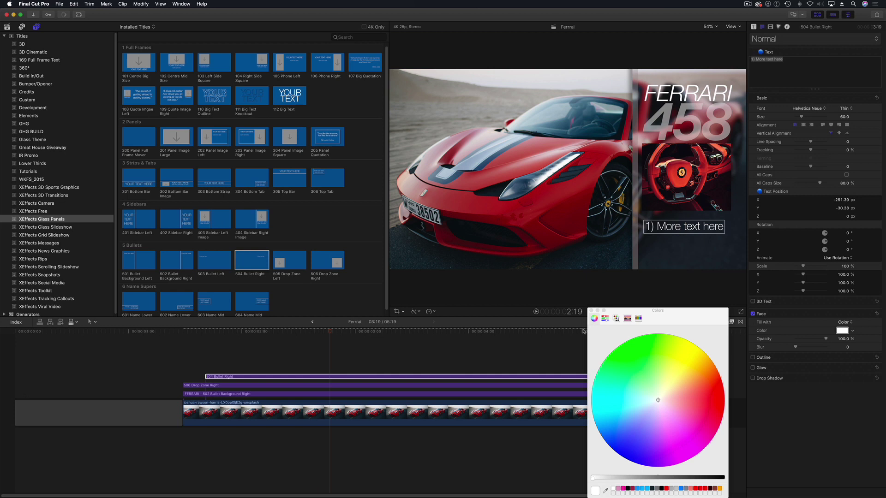
pyautogui.click(591, 311)
# Step: Align the Bullet Right title's start with the titles below it and play back the result
pyautogui.moveTo(286, 381); pyautogui.dragTo(264, 381)
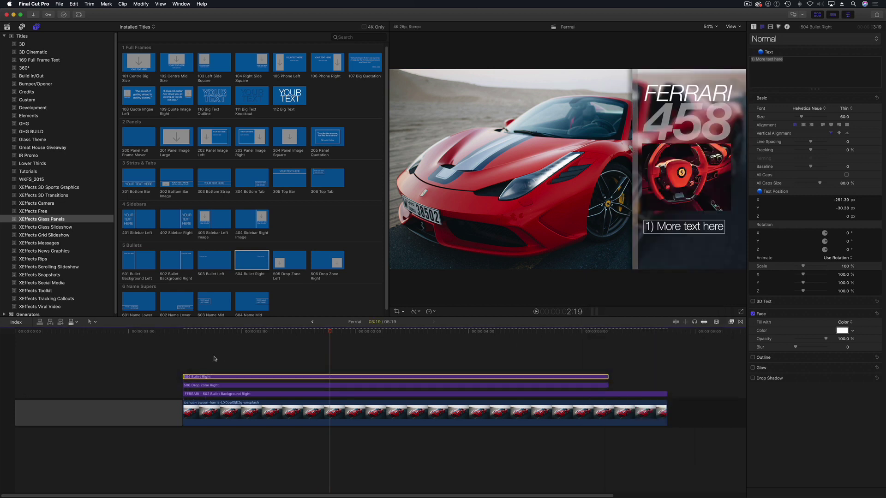
pyautogui.moveTo(168, 333); pyautogui.dragTo(183, 333)
pyautogui.press('space')
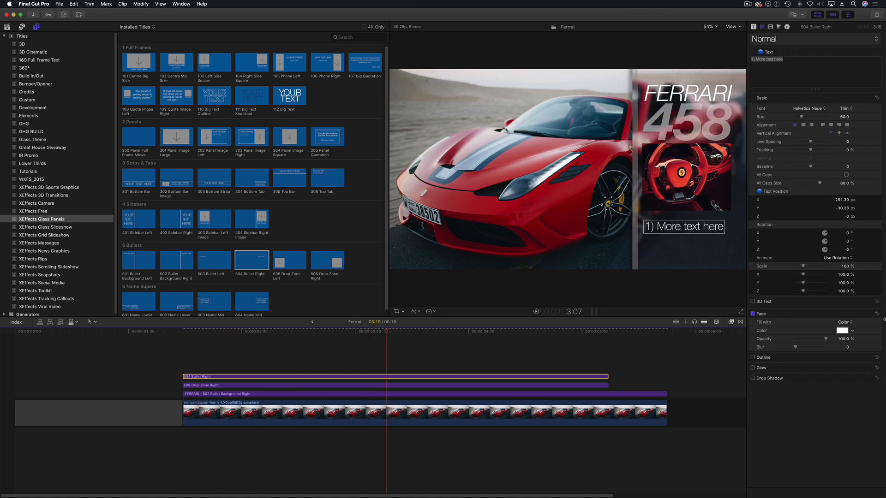
# Step: Set the Bullet Right title's Panel Size to 625.5 and preview the animation
pyautogui.click(753, 27)
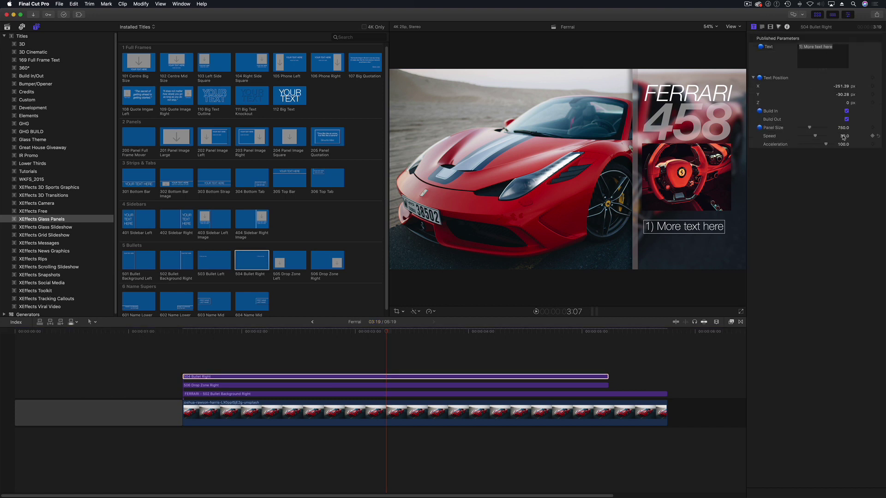
pyautogui.write('6')
pyautogui.press('Return')
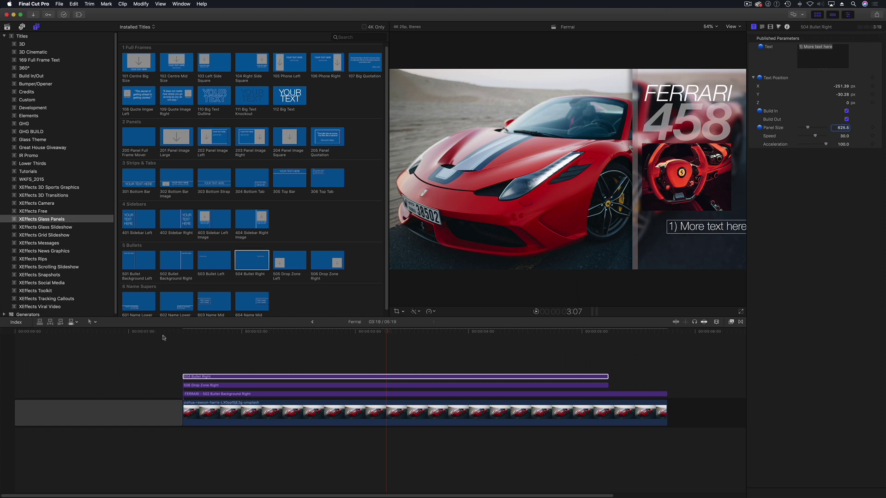
pyautogui.click(162, 337)
pyautogui.press('space')
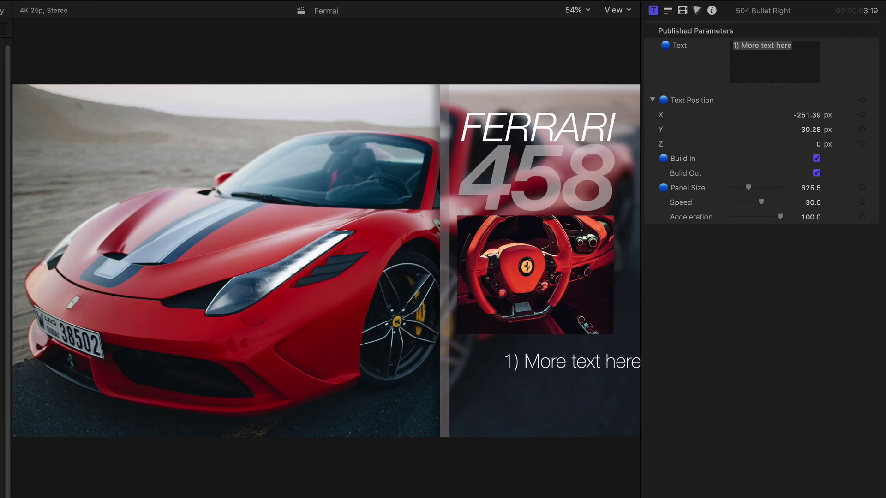
# Step: Move the bullet text back under the photo at X -262.29, Y -29.69 px and play back the panel animation
pyautogui.moveTo(569, 372); pyautogui.dragTo(523, 368)
pyautogui.click(4, 496)
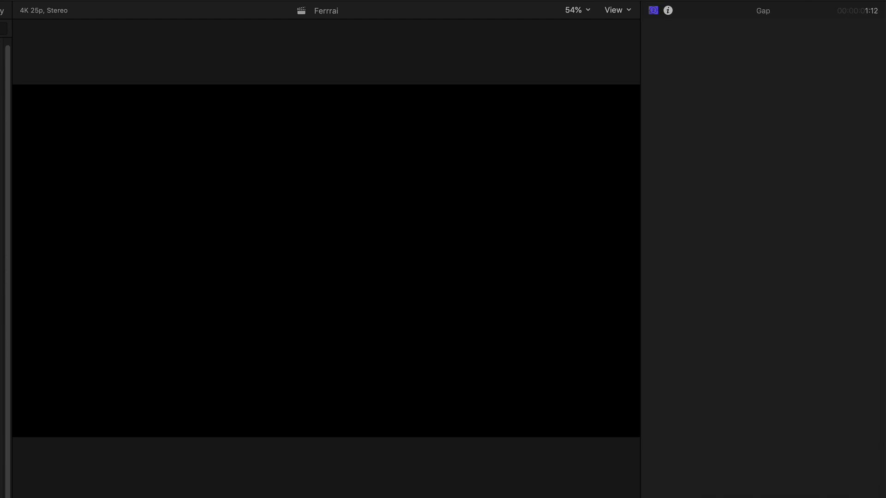
pyautogui.press('space')
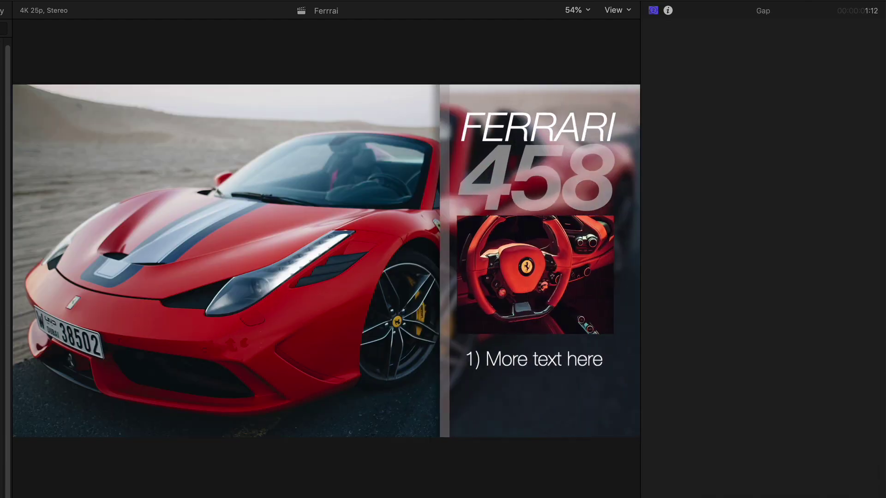
pyautogui.press('space')
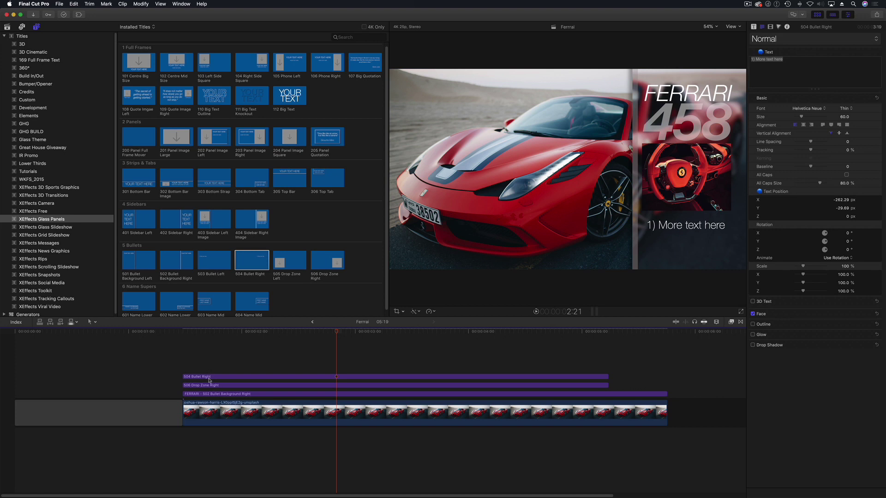
# Step: Delay the Bullet Right title by about seven frames, preview it, and nudge its text to X -263.62, Y -28.21 px
pyautogui.moveTo(209, 380); pyautogui.dragTo(241, 380)
pyautogui.click(180, 329)
pyautogui.press('space')
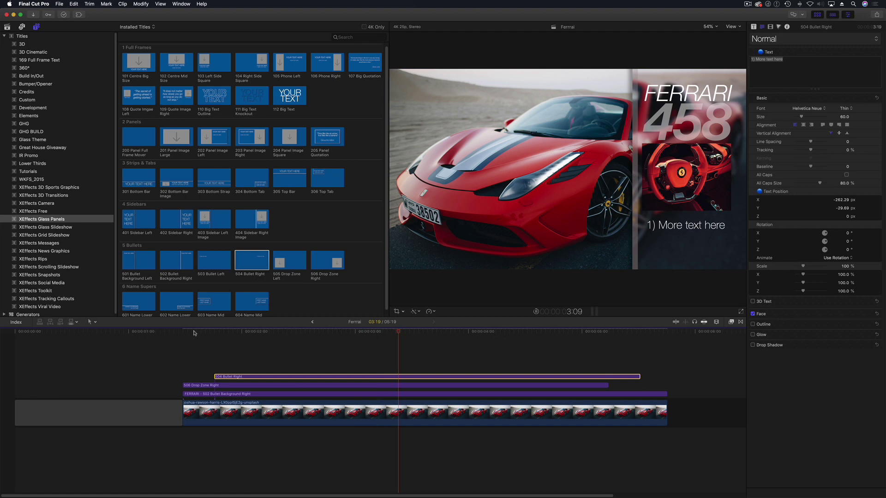
pyautogui.click(183, 331)
pyautogui.moveTo(672, 228); pyautogui.dragTo(666, 226)
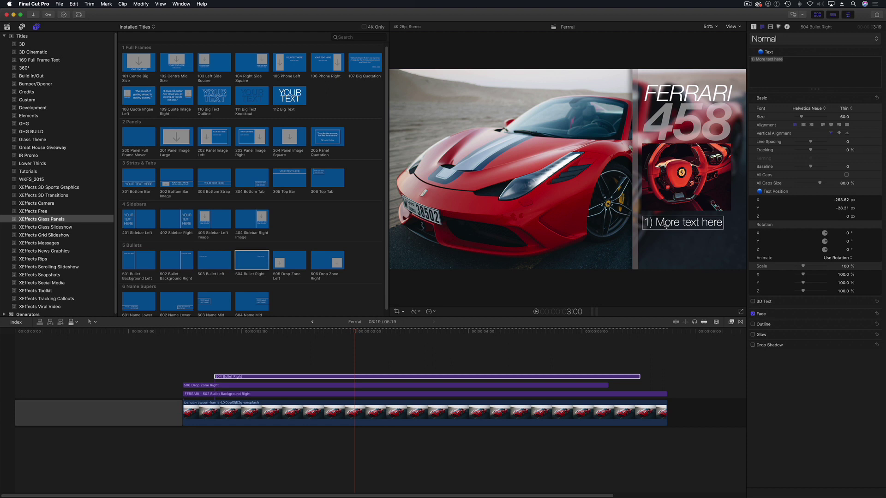
# Step: Replace the bullet text with "4.5 L Ferrari F136 F V8" copied from another application, and set its size to 44.8
pyautogui.press('super+Tab')
pyautogui.moveTo(233, 176); pyautogui.dragTo(180, 176)
pyautogui.press('super+c')
pyautogui.press('super+Tab')
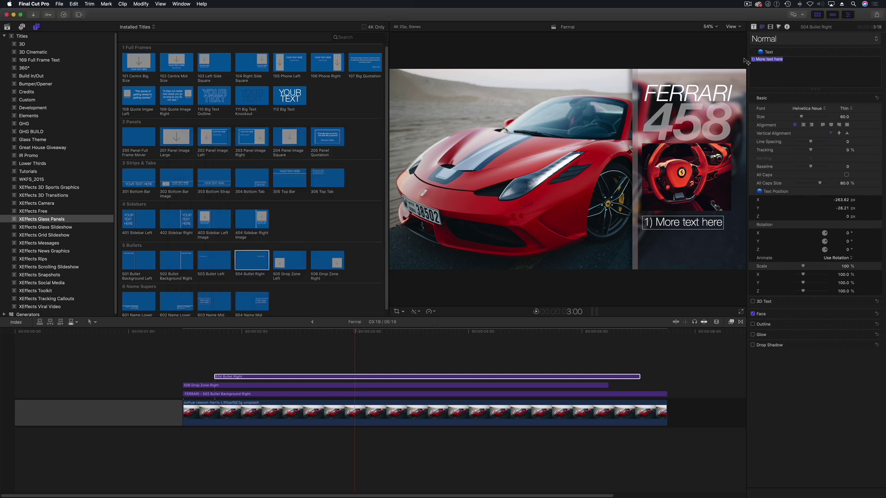
pyautogui.press('super+v')
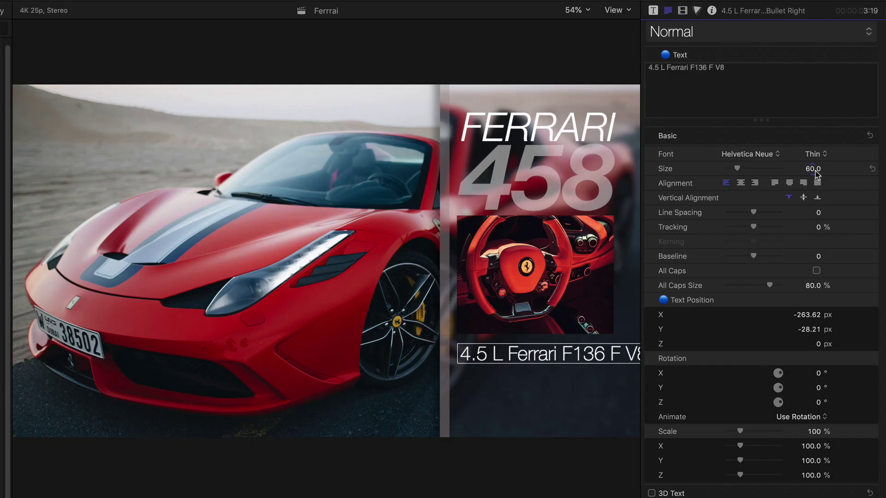
pyautogui.moveTo(814, 172); pyautogui.dragTo(795, 172)
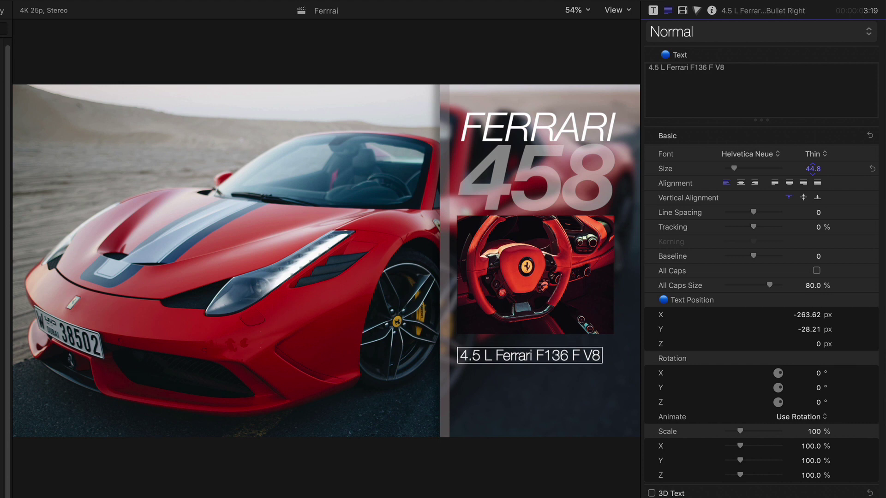
# Step: Set the bullet text's font style to Light Italic, nudge it to X -263.45, Y -27.41 px, and play back the animation
pyautogui.click(817, 155)
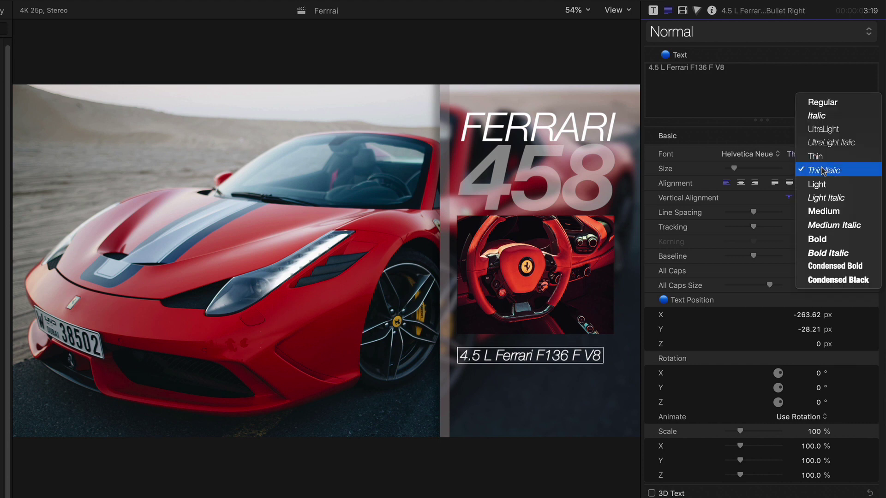
pyautogui.click(825, 197)
pyautogui.moveTo(549, 357); pyautogui.dragTo(540, 354)
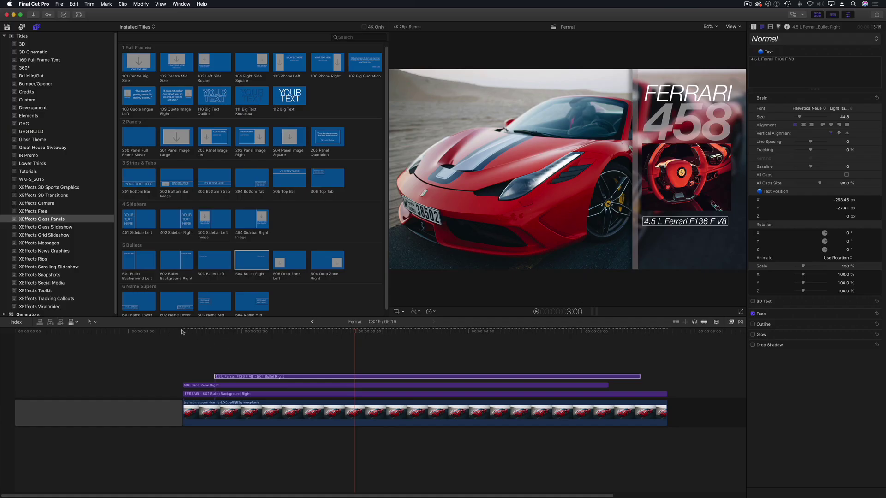
pyautogui.click(181, 331)
pyautogui.press('space')
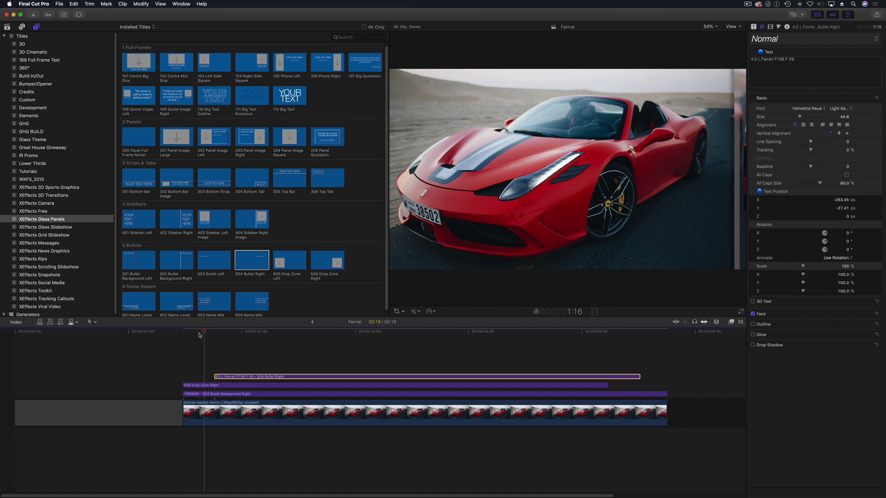
pyautogui.press('space')
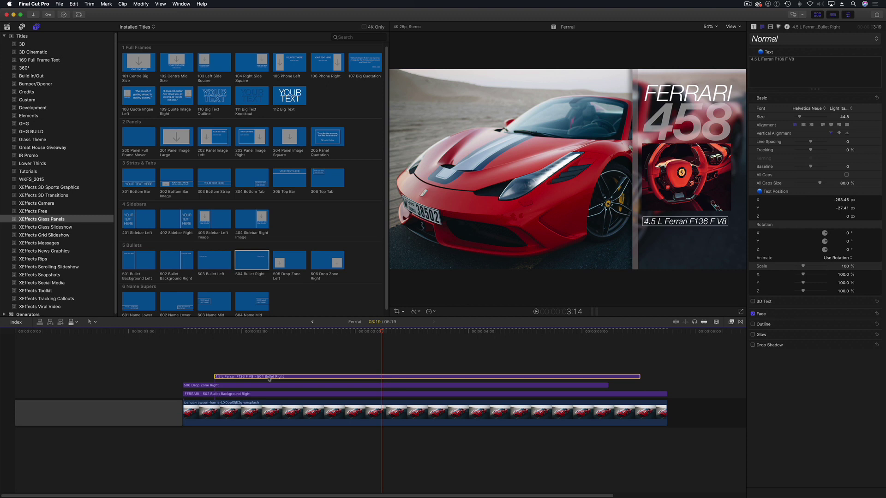
# Step: Duplicate the Bullet Right title onto a layer above, starting about five frames after the original, and preview it
pyautogui.moveTo(269, 379); pyautogui.dragTo(297, 367)
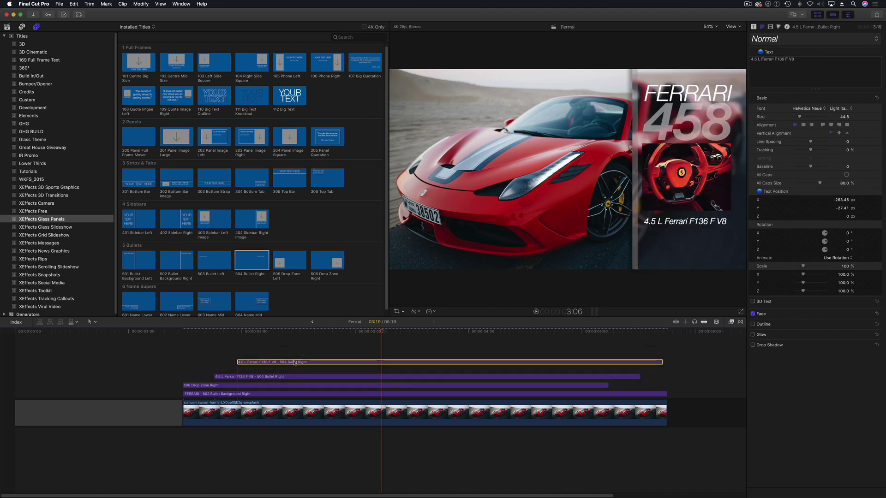
pyautogui.click(216, 332)
pyautogui.moveTo(215, 333); pyautogui.dragTo(208, 334)
pyautogui.press('space')
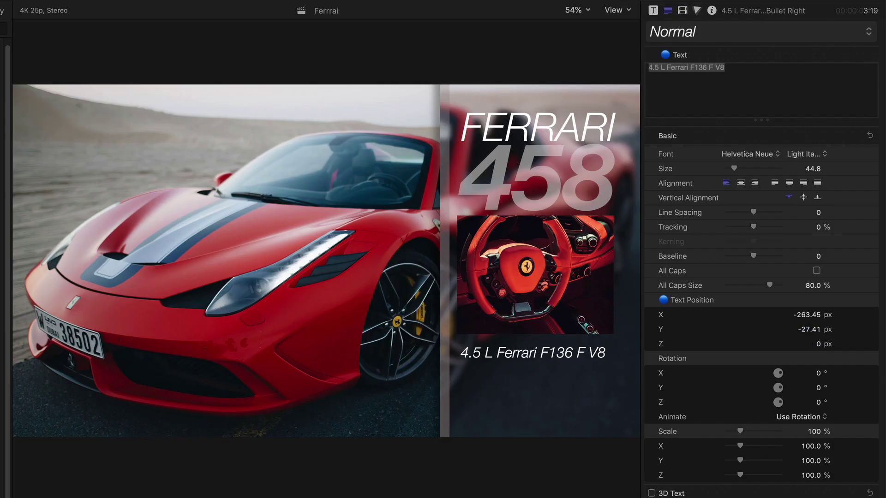
pyautogui.press('Escape')
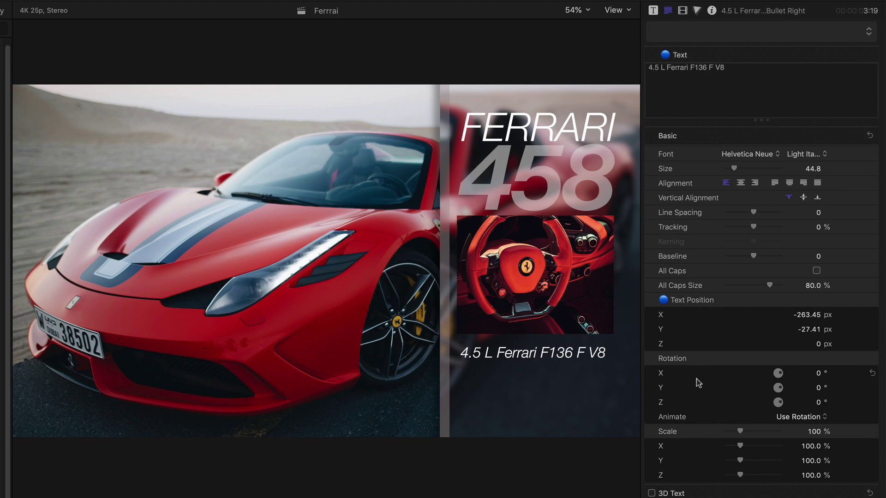
pyautogui.click(808, 330)
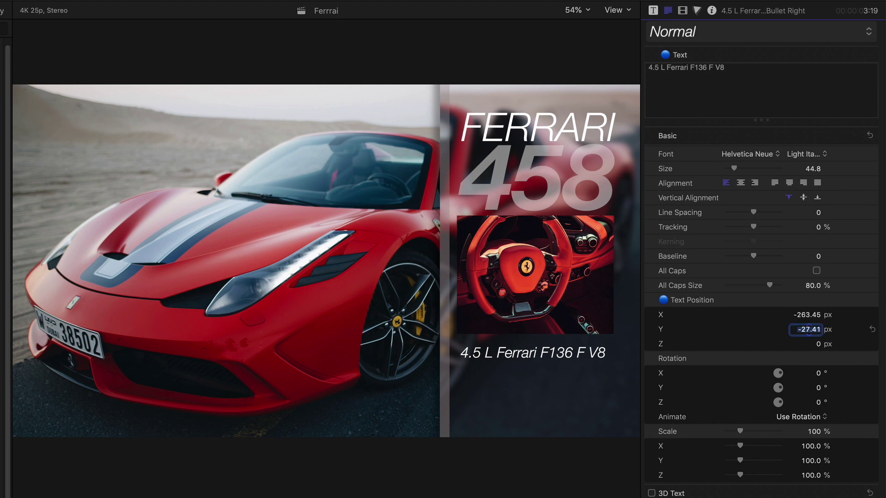
pyautogui.write('-27')
pyautogui.press('Return')
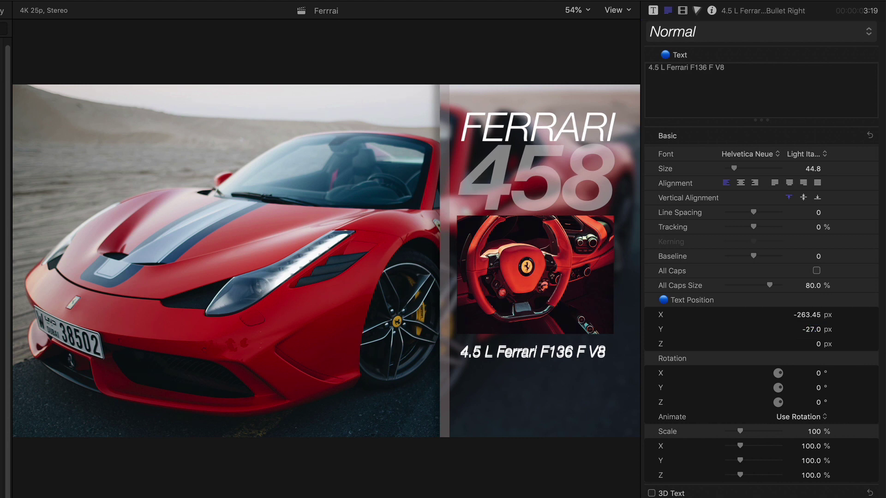
pyautogui.press('super+z')
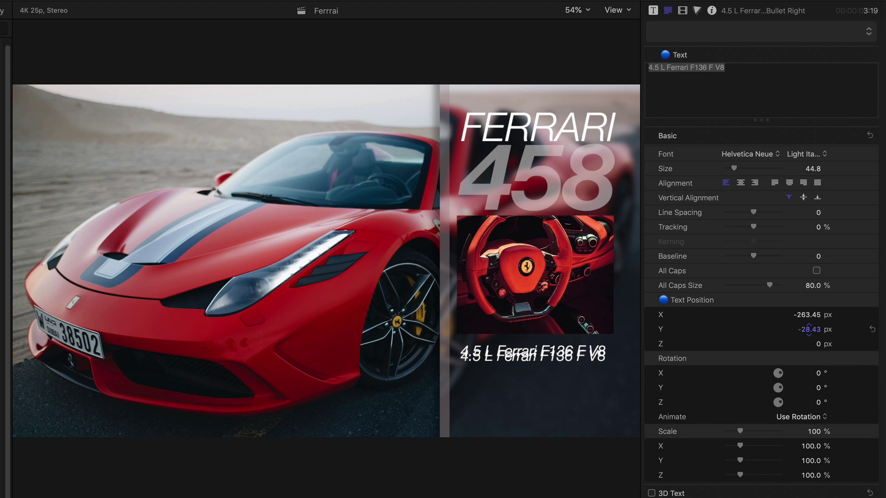
# Step: Set the duplicated bullet text's Y position to -32 px and play back the two bullets
pyautogui.moveTo(817, 333); pyautogui.dragTo(820, 334)
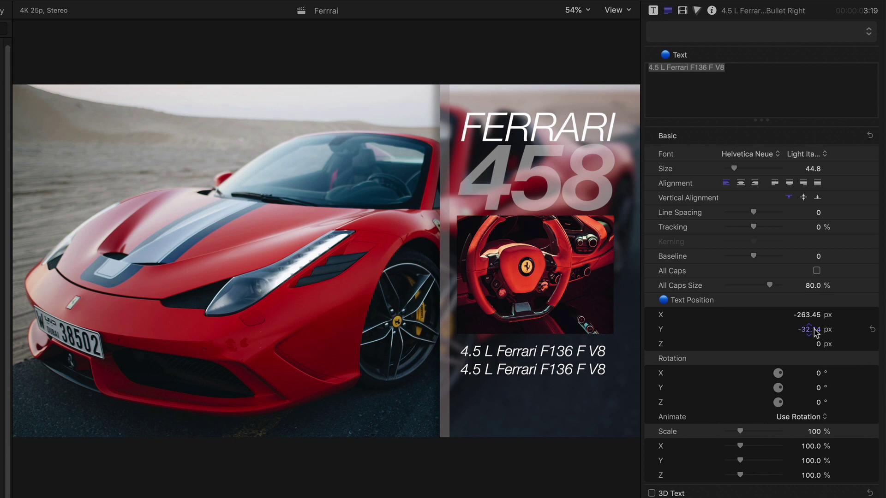
pyautogui.click(818, 333)
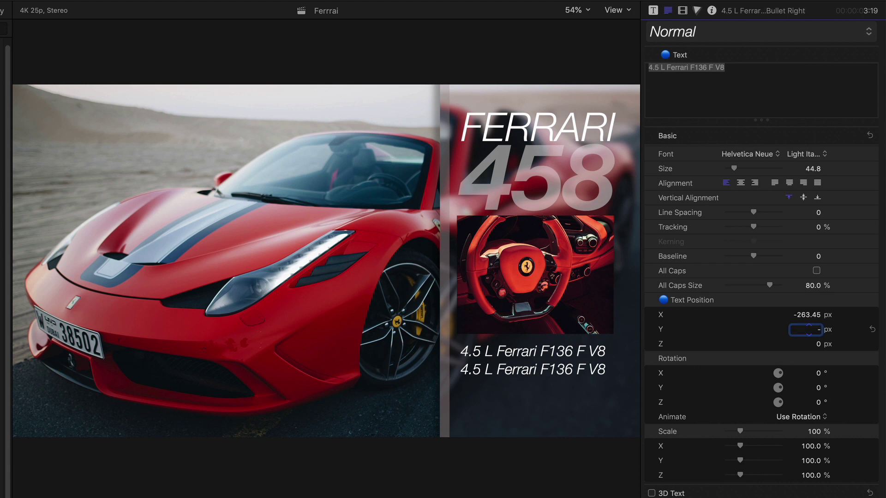
pyautogui.press('Return')
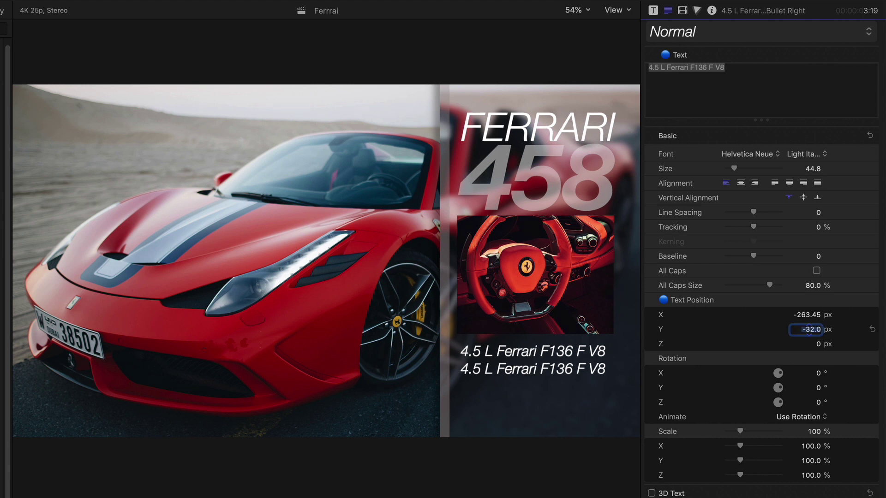
pyautogui.press('space')
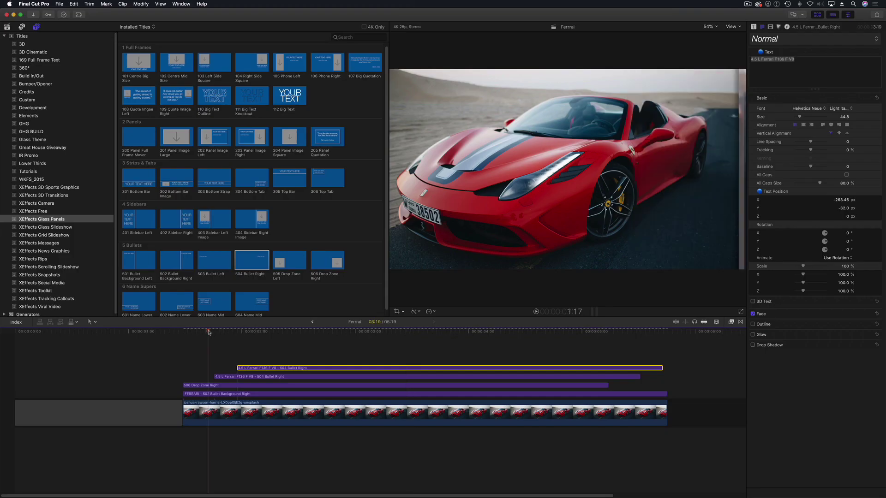
pyautogui.press('space')
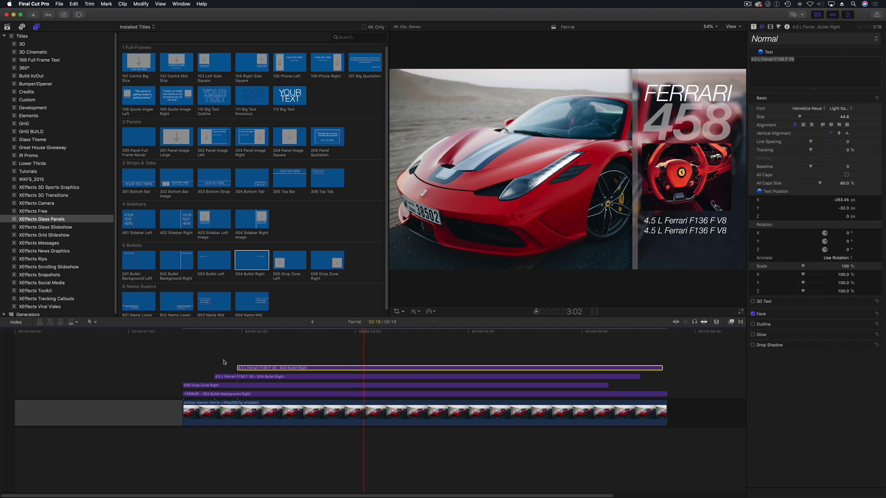
# Step: Duplicate the second bullet title onto a layer above, starting about five frames after the second one
pyautogui.click(211, 331)
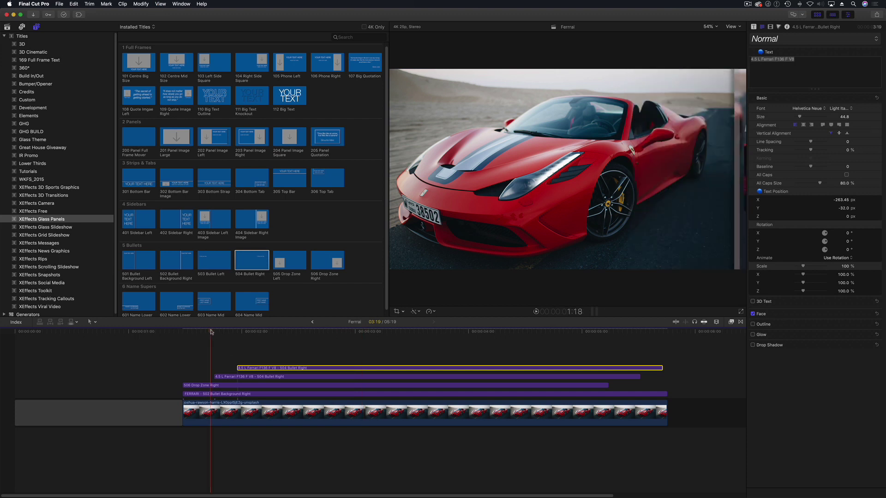
pyautogui.press('Right')
pyautogui.press('Right')
pyautogui.press('Right')
pyautogui.press('Right')
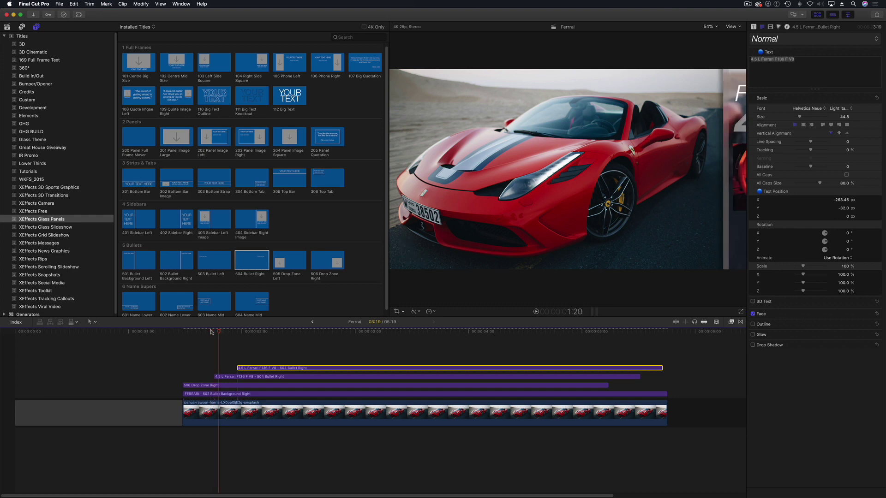
pyautogui.press('Right')
pyautogui.press('Right')
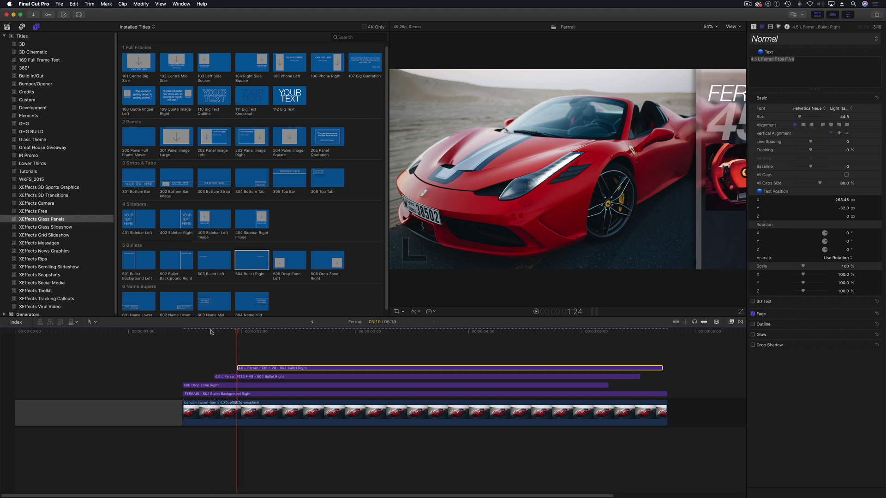
pyautogui.moveTo(253, 370); pyautogui.dragTo(284, 354)
pyautogui.click(235, 331)
pyautogui.press('space')
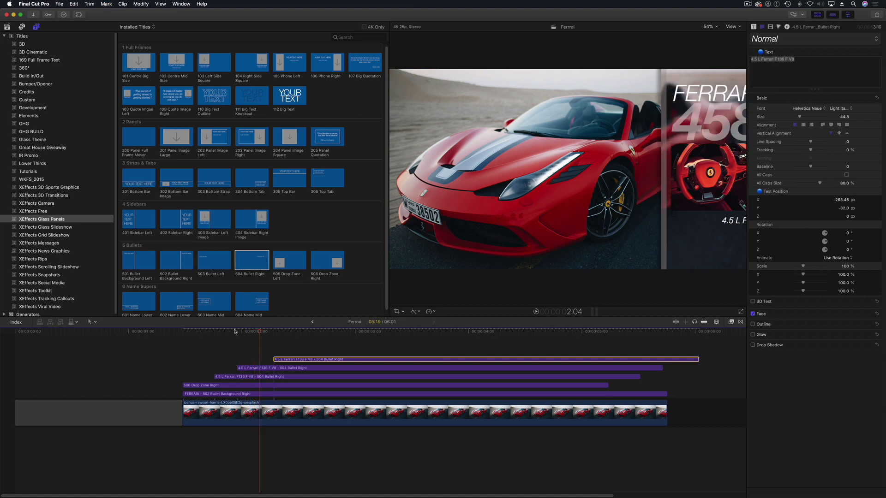
pyautogui.moveTo(293, 360); pyautogui.dragTo(275, 332)
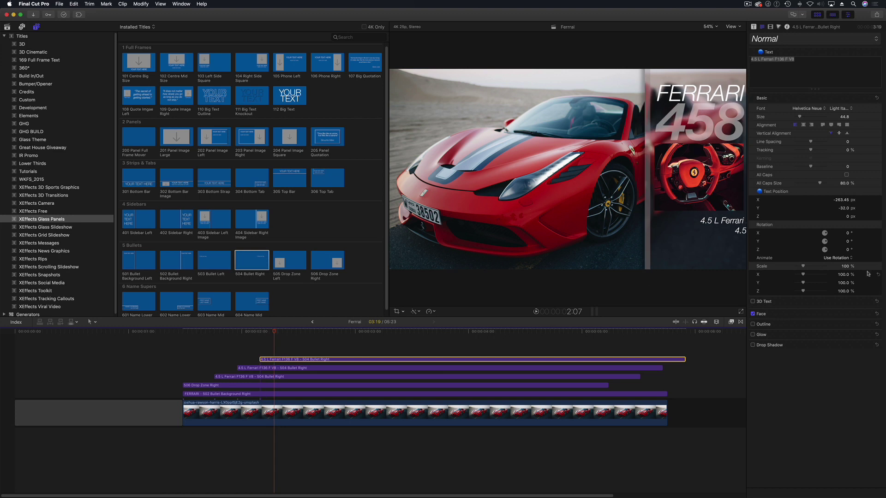
# Step: Set the third bullet text's Y position to -37 px and preview the three staggered bullets
pyautogui.click(847, 210)
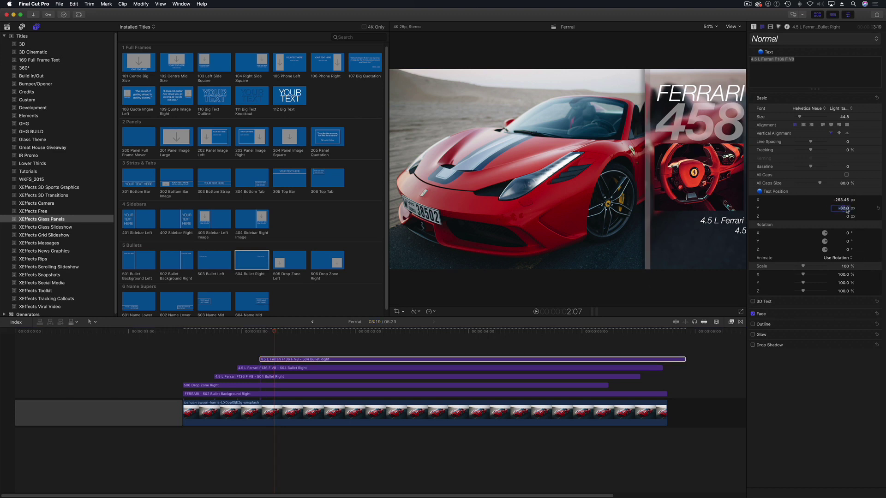
pyautogui.write('-37')
pyautogui.press('Return')
pyautogui.click(235, 330)
pyautogui.press('Right')
pyautogui.press('Right')
pyautogui.press('Right')
pyautogui.press('Right')
pyautogui.press('Right')
pyautogui.press('space')
pyautogui.press('space')
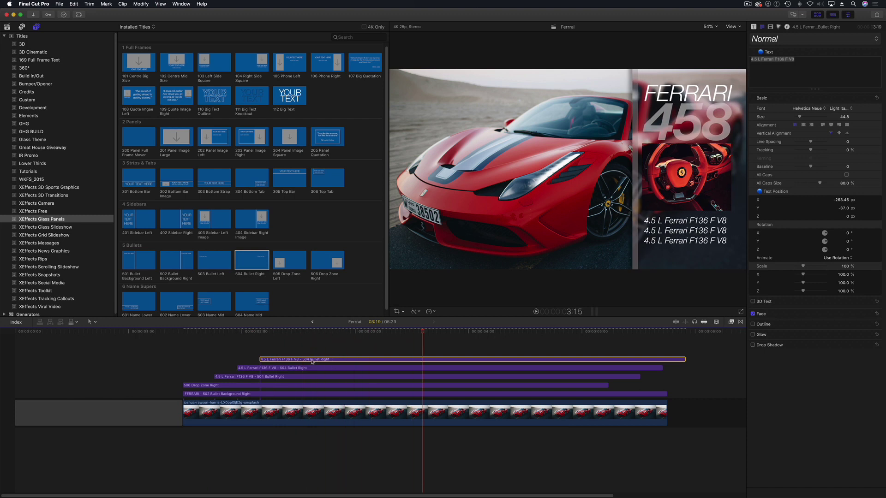
# Step: Duplicate the third bullet title onto a layer above, starting about five frames after it, and set its Y position to -42 px
pyautogui.moveTo(309, 361); pyautogui.dragTo(349, 352)
pyautogui.click(254, 332)
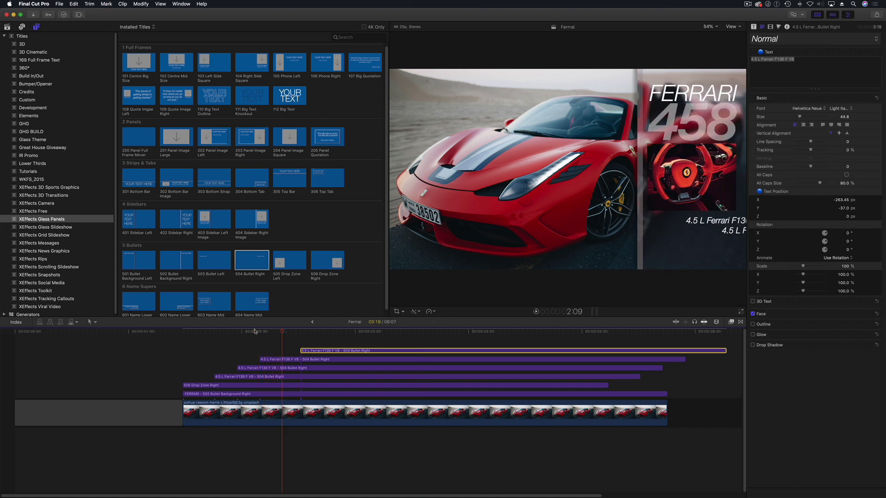
pyautogui.moveTo(313, 353); pyautogui.dragTo(297, 353)
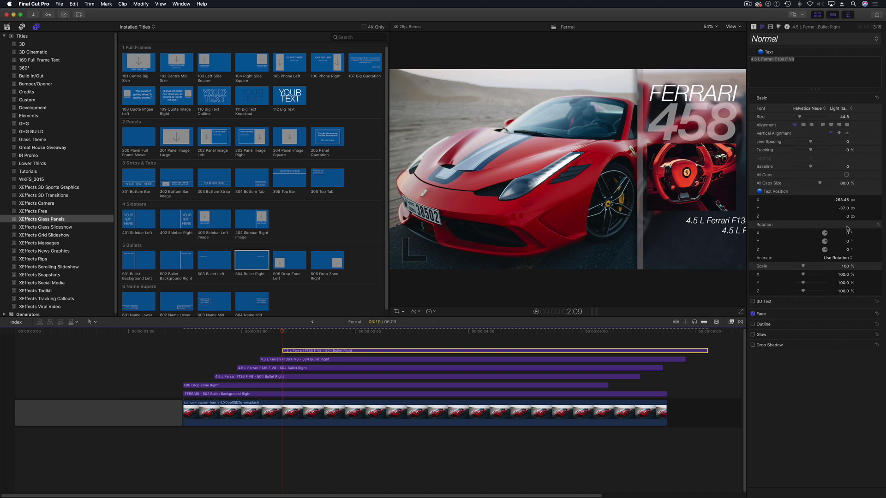
pyautogui.click(844, 209)
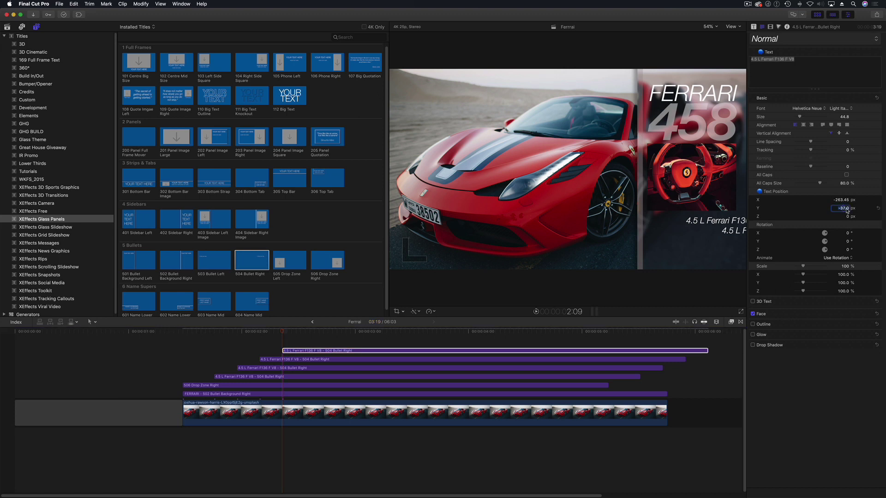
pyautogui.write('-42')
pyautogui.press('Return')
# Step: Play back the panel animation to check the stagger of all four bullets
pyautogui.click(208, 330)
pyautogui.press('space')
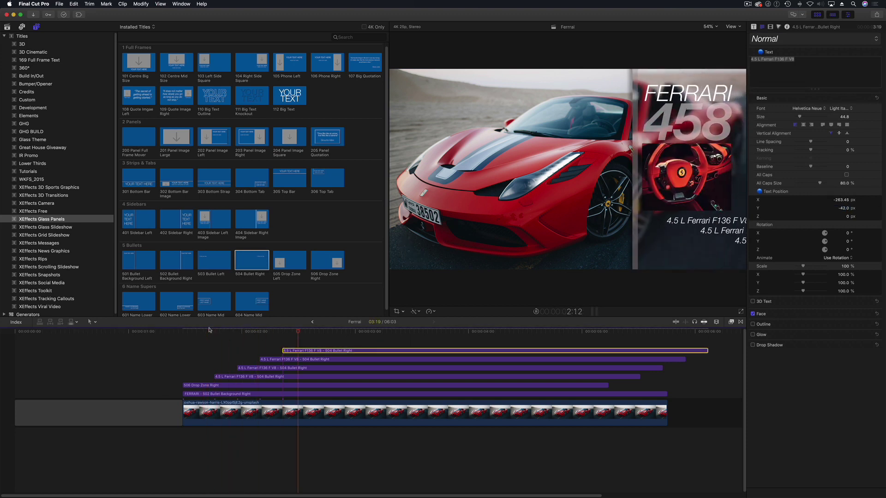
pyautogui.press('space')
pyautogui.click(207, 331)
pyautogui.press('space')
pyautogui.press('space')
# Step: Replace the second bullet's text with "7-speed Dual-Clutch" copied from the TextEdit notes
pyautogui.press('super+Tab')
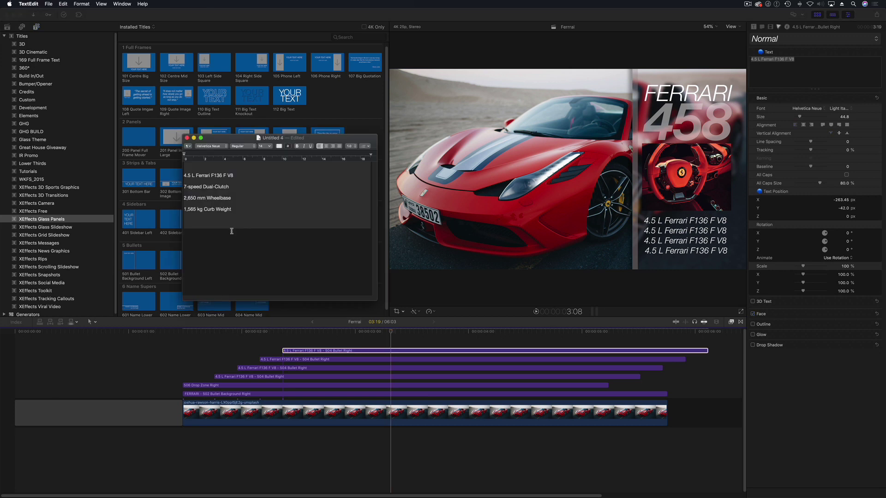
pyautogui.moveTo(232, 188); pyautogui.dragTo(180, 188)
pyautogui.press('super+c')
pyautogui.click(263, 355)
pyautogui.click(267, 369)
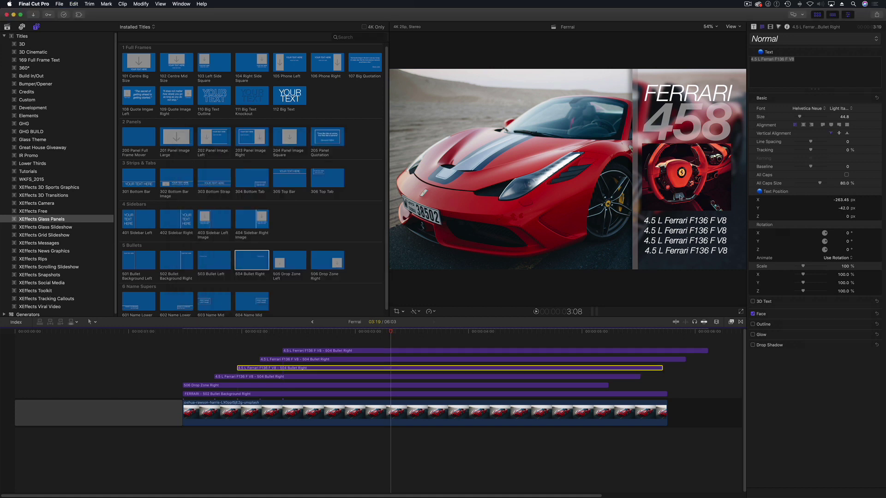
pyautogui.press('super+a')
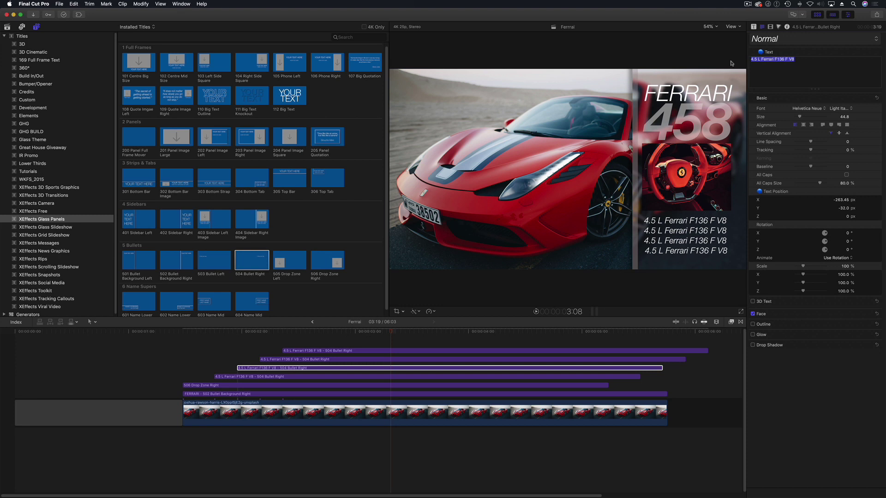
pyautogui.press('super+v')
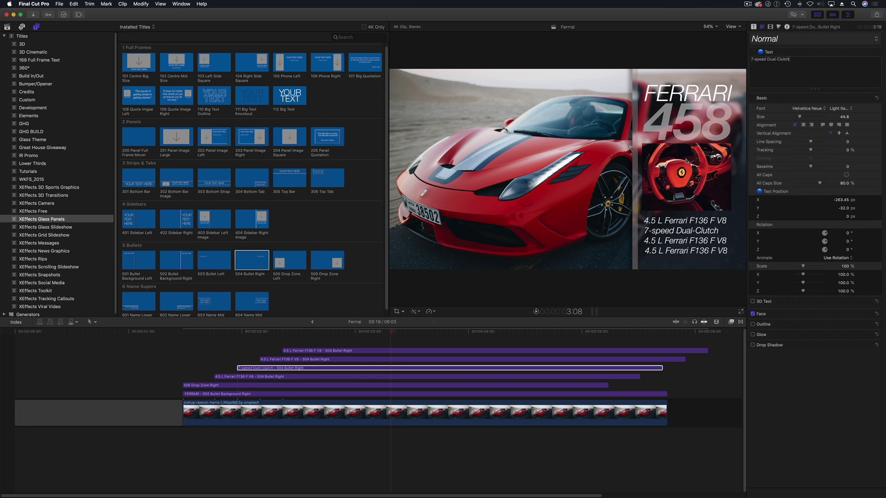
# Step: Replace the third bullet's text with "2,650 mm Wheelbase" copied from the TextEdit notes
pyautogui.press('super+Tab')
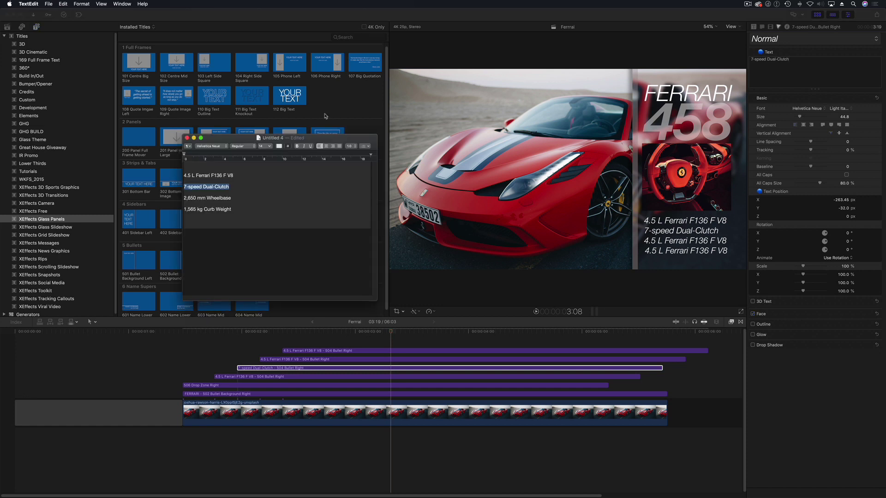
pyautogui.moveTo(236, 198); pyautogui.dragTo(183, 199)
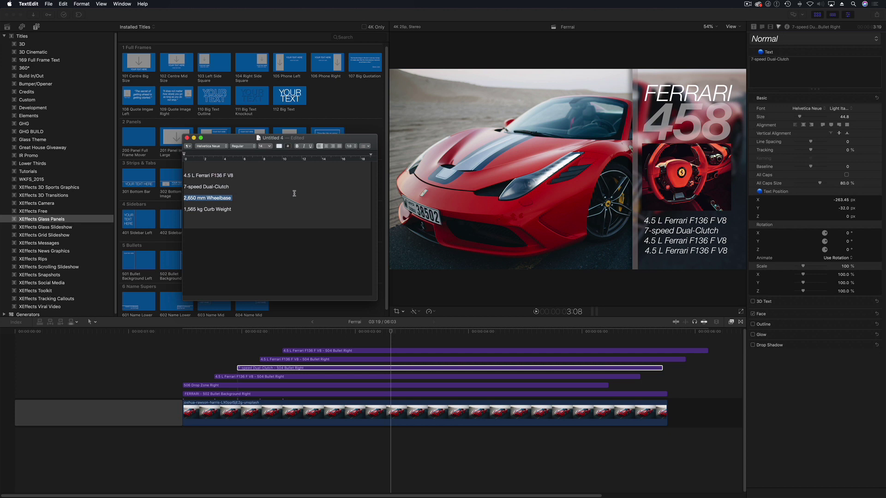
pyautogui.click(278, 362)
pyautogui.doubleClick(279, 360)
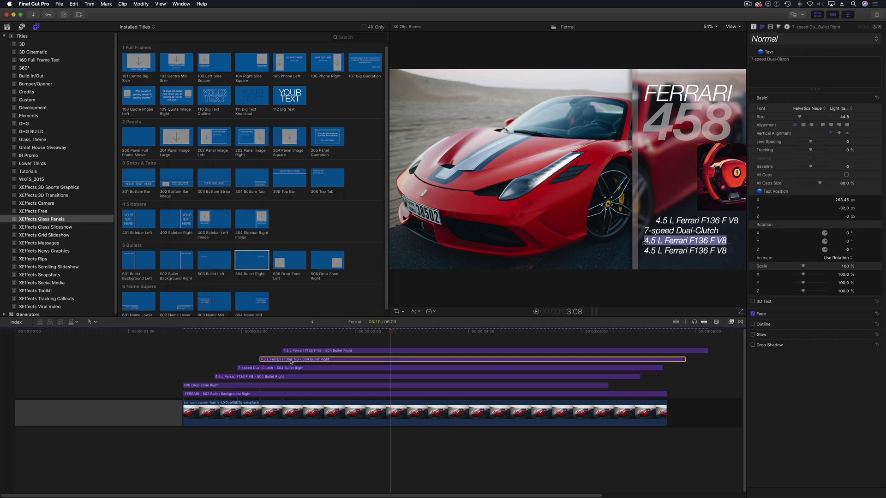
pyautogui.click(806, 62)
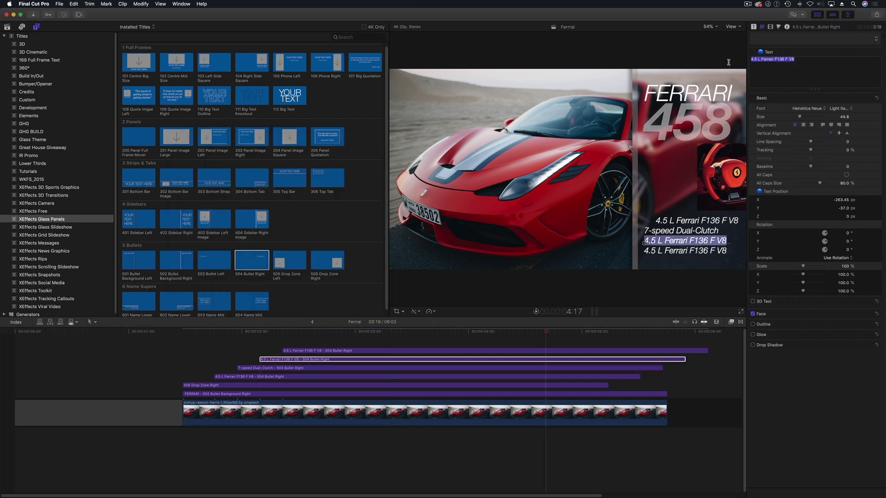
pyautogui.press('super+v')
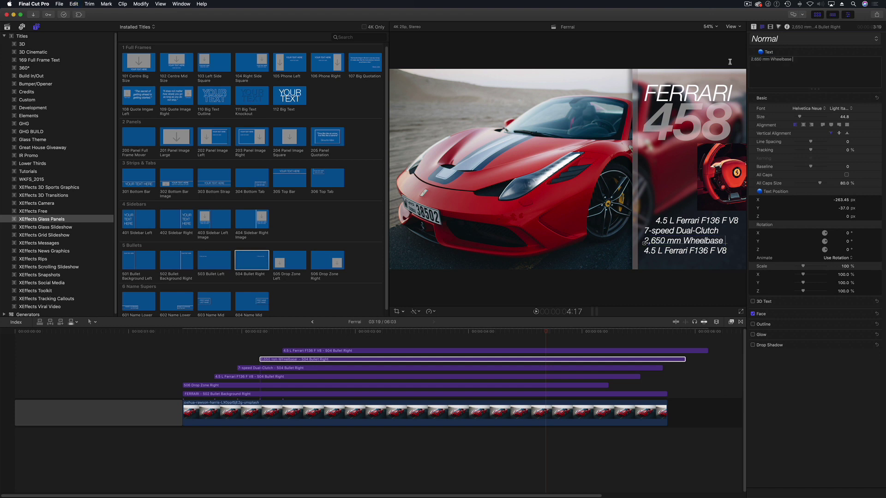
# Step: Replace the fourth bullet's text with "1,565 kg Curb Weight" copied from the TextEdit notes
pyautogui.press('super+Tab')
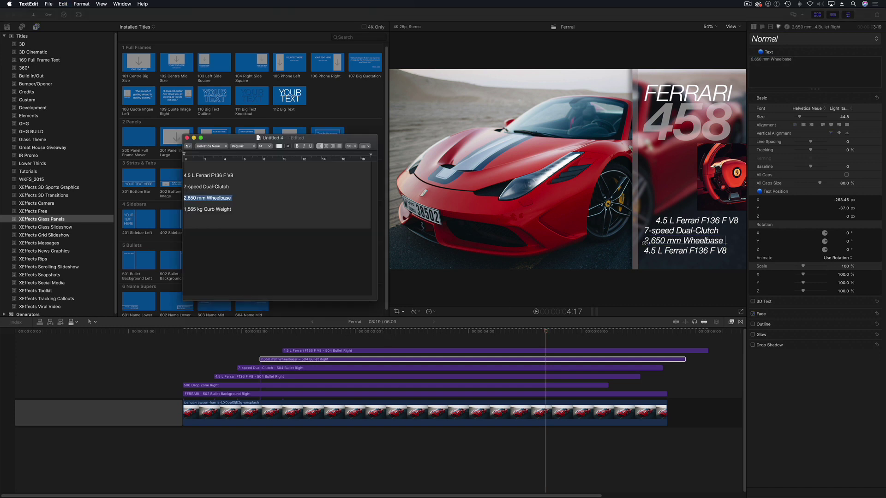
pyautogui.moveTo(234, 209); pyautogui.dragTo(180, 209)
pyautogui.press('super+c')
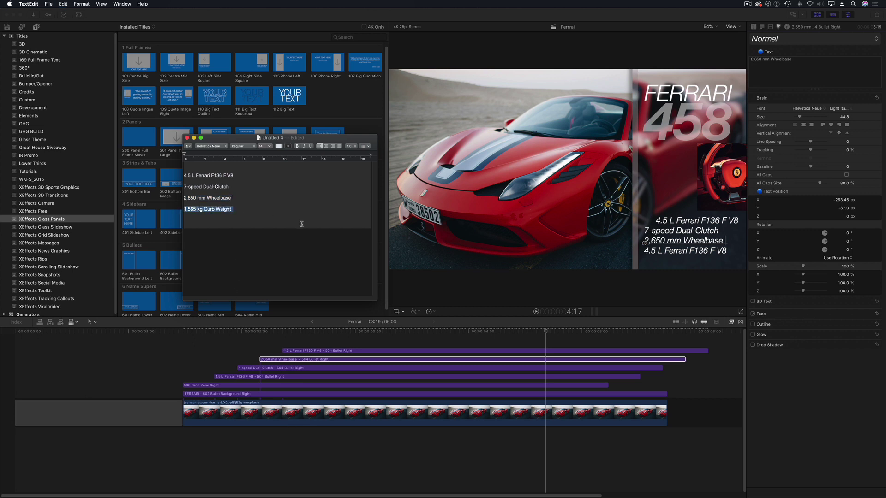
pyautogui.press('super+Tab')
pyautogui.click(330, 351)
pyautogui.click(779, 72)
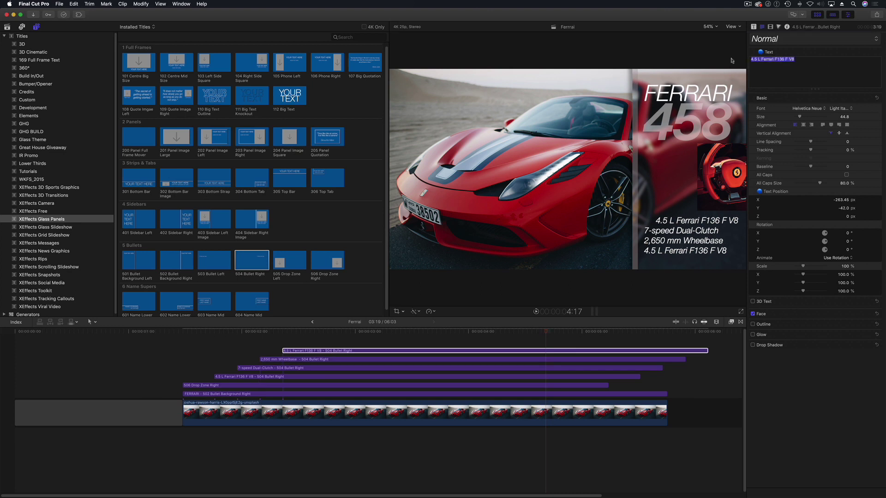
pyautogui.press('super+v')
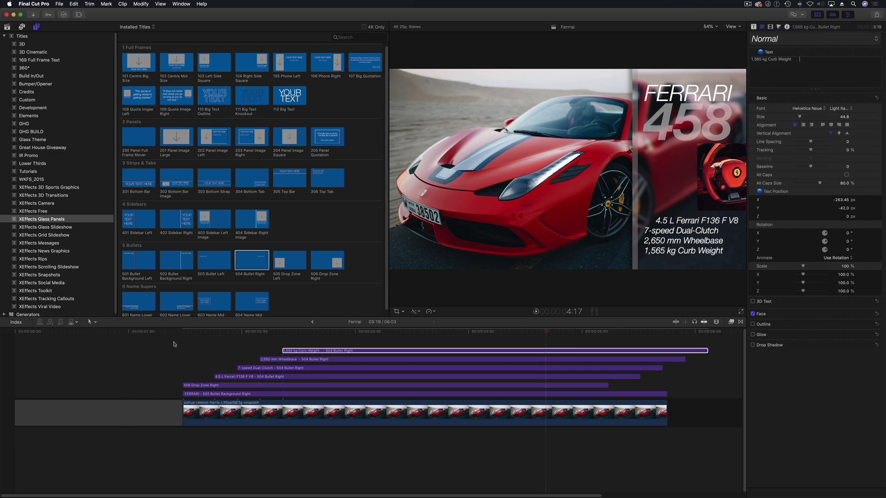
# Step: Play back the timeline from the start of the car clip to check the four bullets with their own texts
pyautogui.click(177, 334)
pyautogui.press('space')
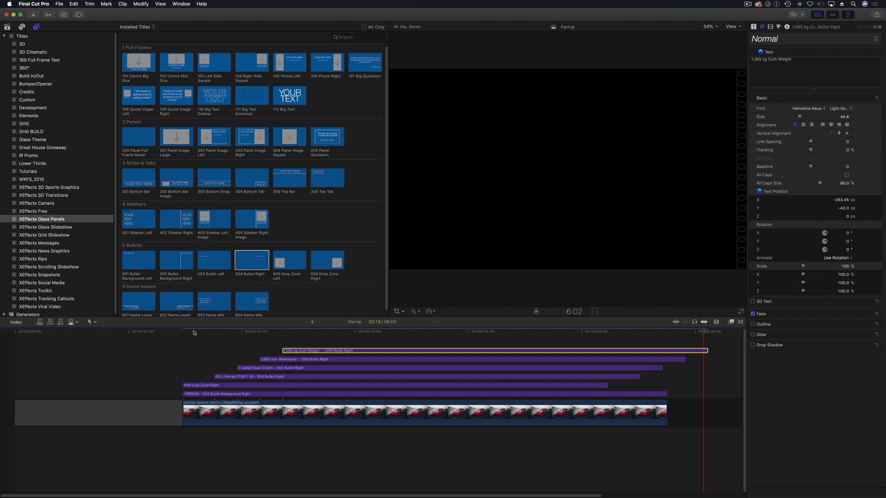
pyautogui.click(221, 333)
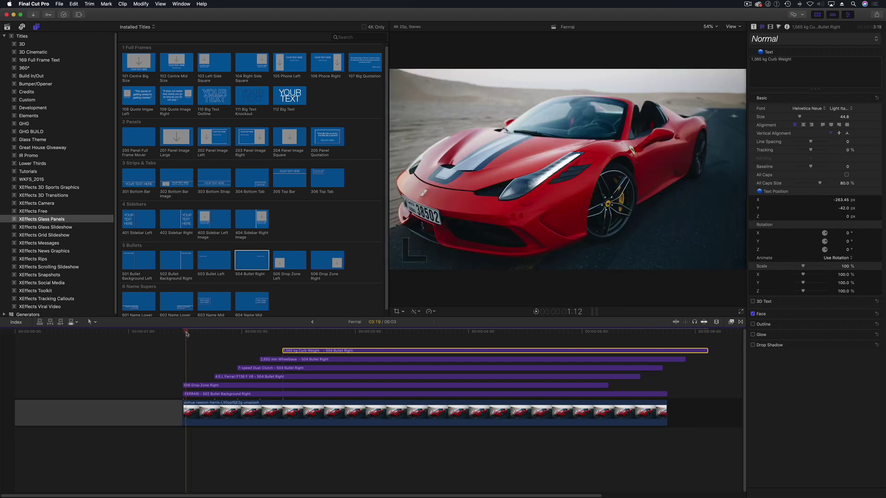
pyautogui.press('space')
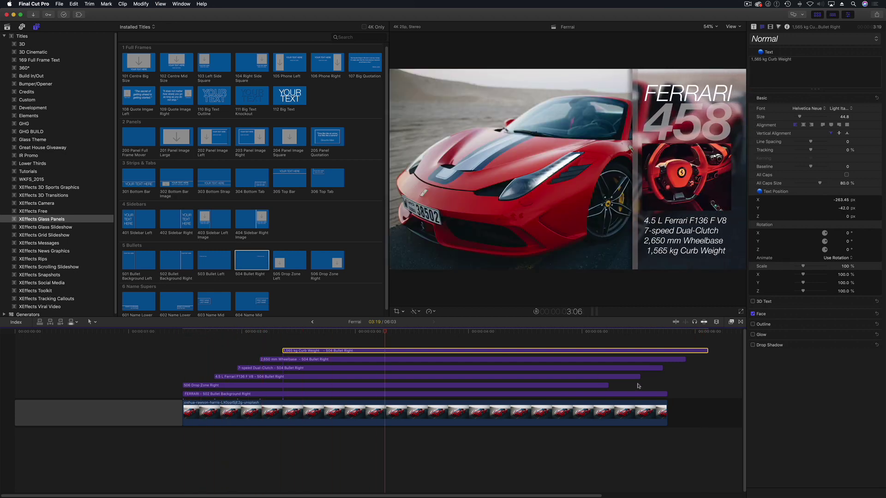
# Step: Align the ends of the drop zone and all four bullet titles with the end of the car clip and preview the exit animation
pyautogui.moveTo(608, 385); pyautogui.dragTo(665, 352)
pyautogui.click(511, 331)
pyautogui.press('space')
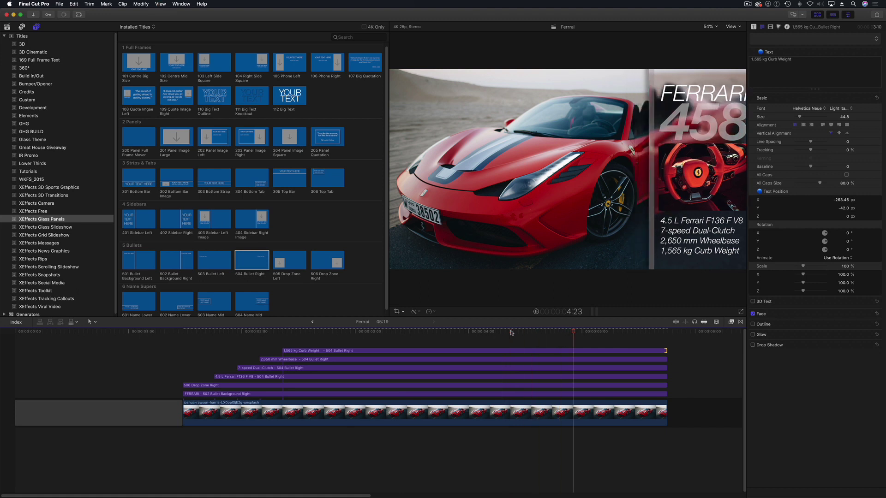
# Step: Review the complete glass panel animation, checking both the staggered entrance and the joint exit of all titles
pyautogui.click(182, 332)
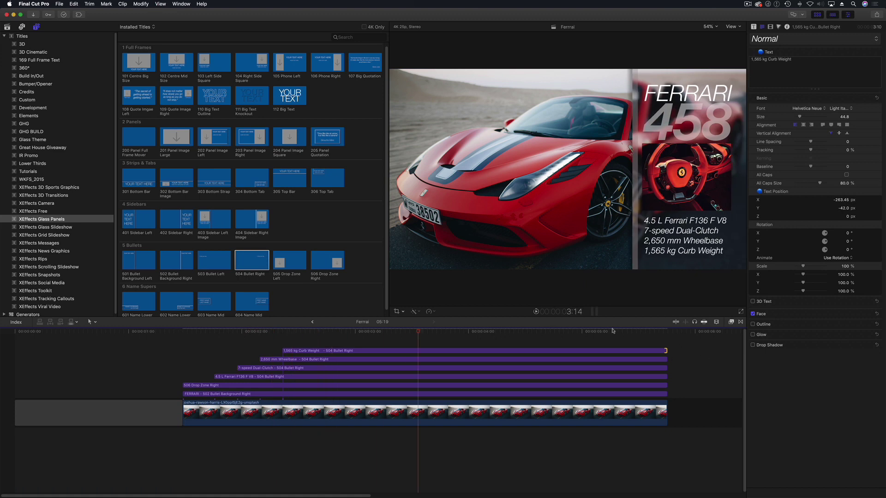
pyautogui.click(516, 332)
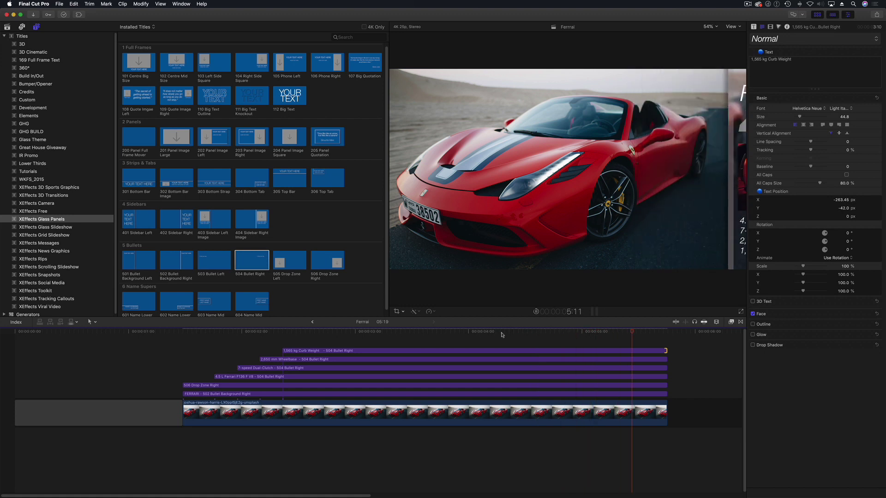
pyautogui.click(489, 332)
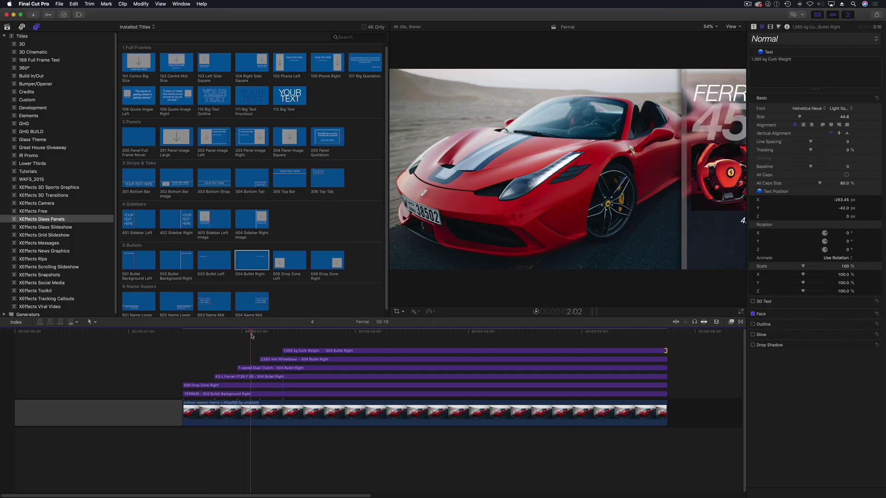
pyautogui.moveTo(251, 336); pyautogui.dragTo(179, 331)
pyautogui.press('space')
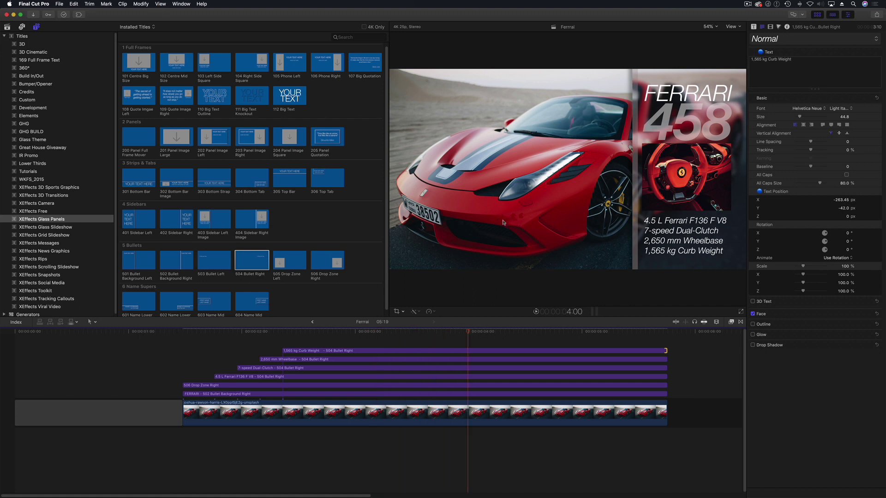
pyautogui.moveTo(295, 333); pyautogui.dragTo(193, 334)
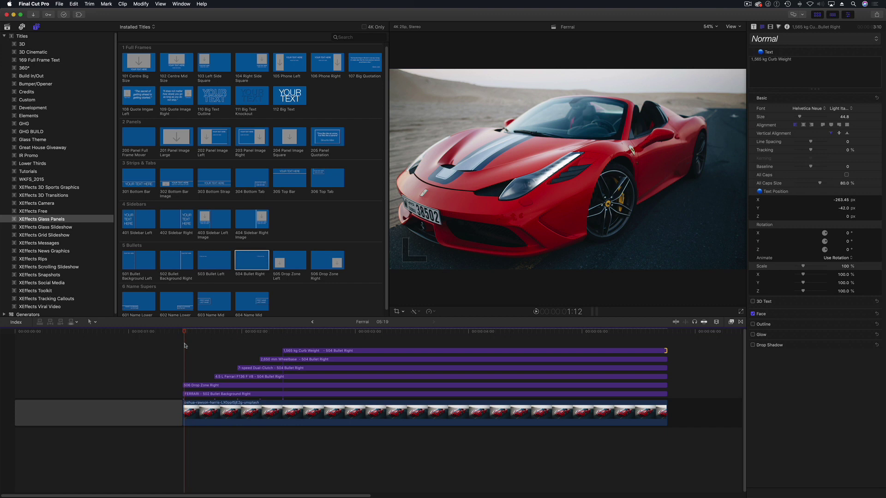